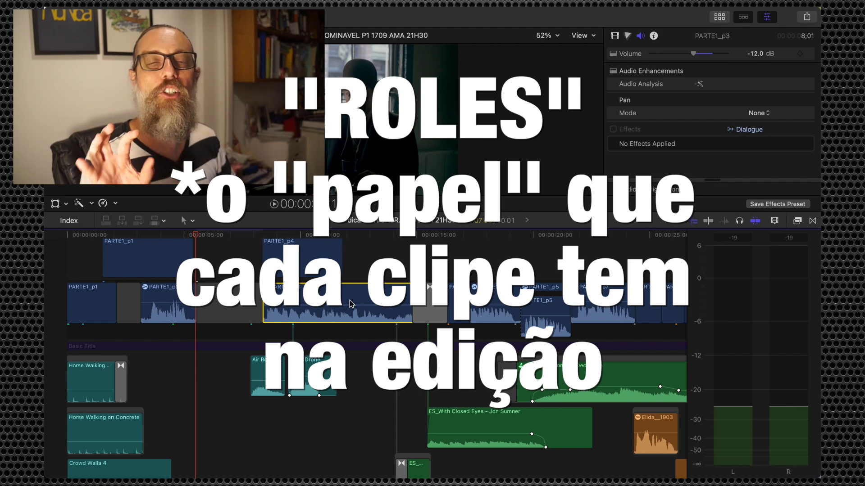
{"action": "mouse_move", "coordinate": [351, 305]}
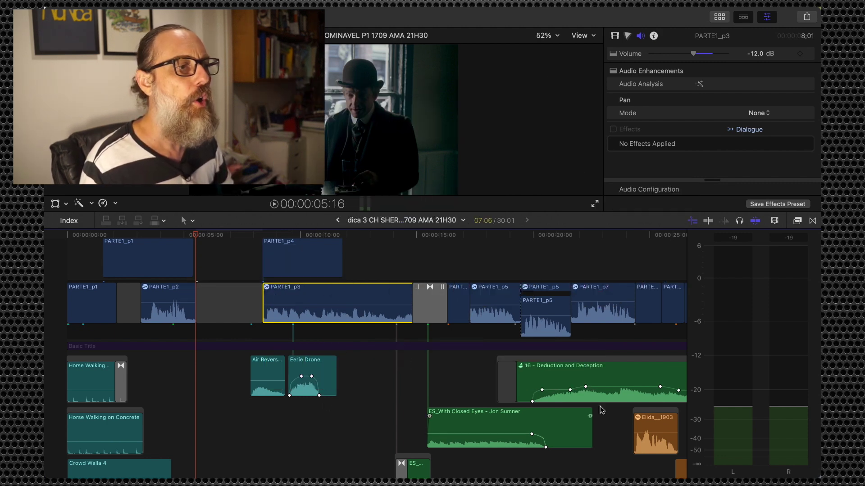
{"action": "mouse_move", "coordinate": [587, 386]}
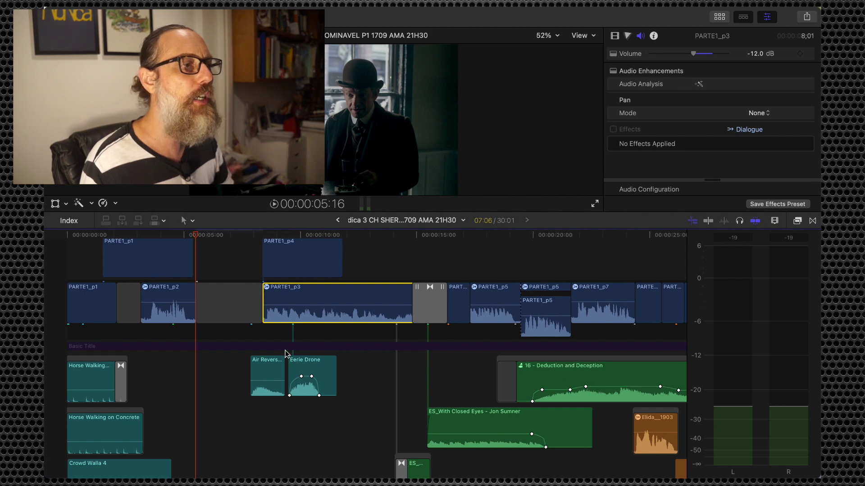
{"action": "mouse_move", "coordinate": [308, 379]}
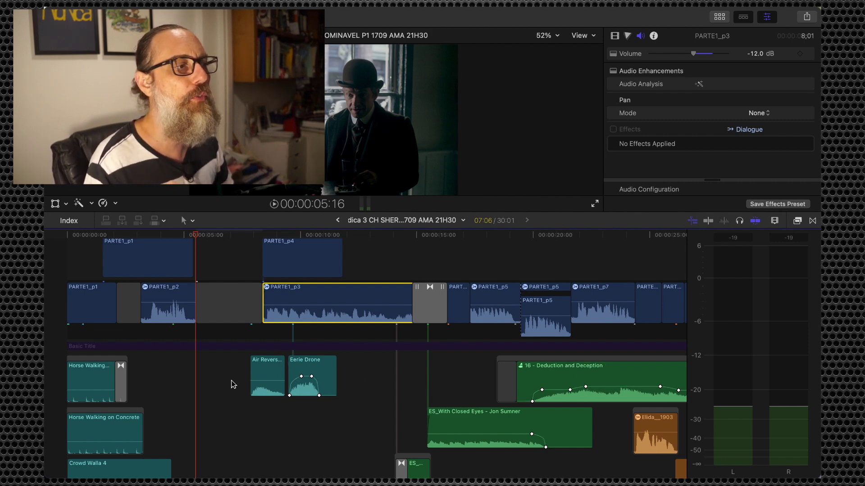
{"action": "scroll", "coordinate": [233, 384], "scroll_direction": "down", "scroll_amount": 3}
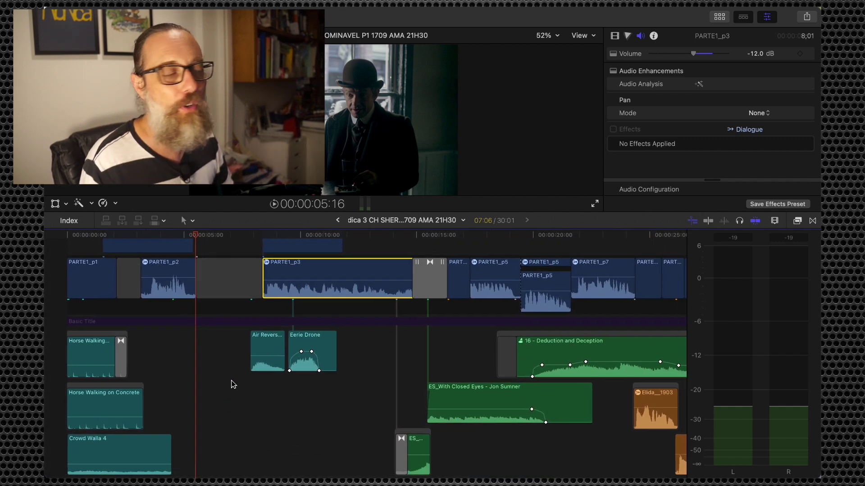
Step: Step through the timeline clips one at a time, forward from the first PARTE1_p1 clip and then back
{"action": "left_click", "coordinate": [83, 280]}
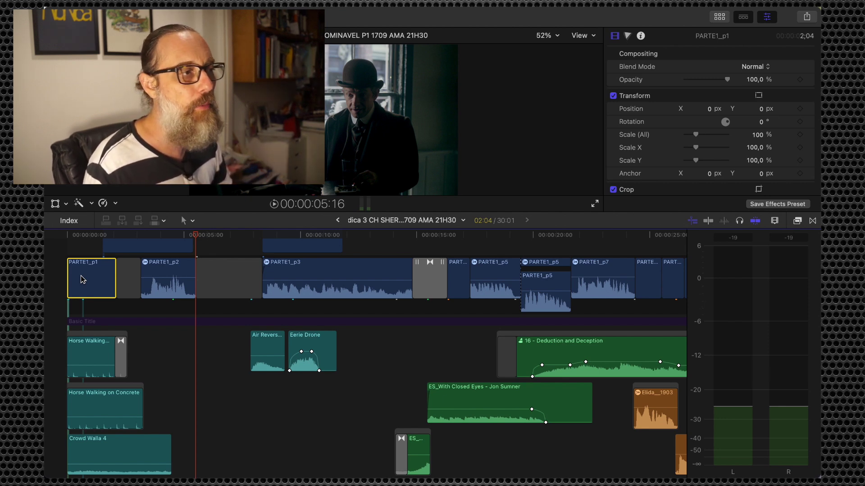
{"action": "key", "text": "super+Right"}
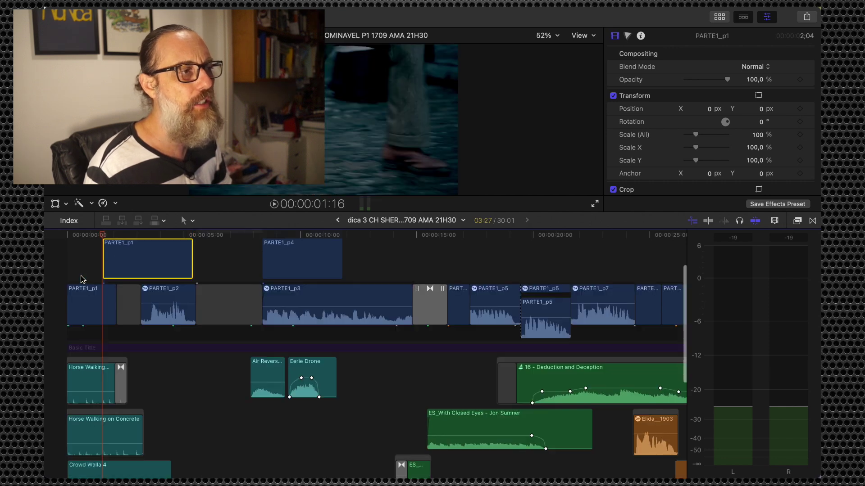
{"action": "key", "text": "super+Right"}
{"action": "key", "text": "super+Right"}
{"action": "key", "text": "super+Right"}
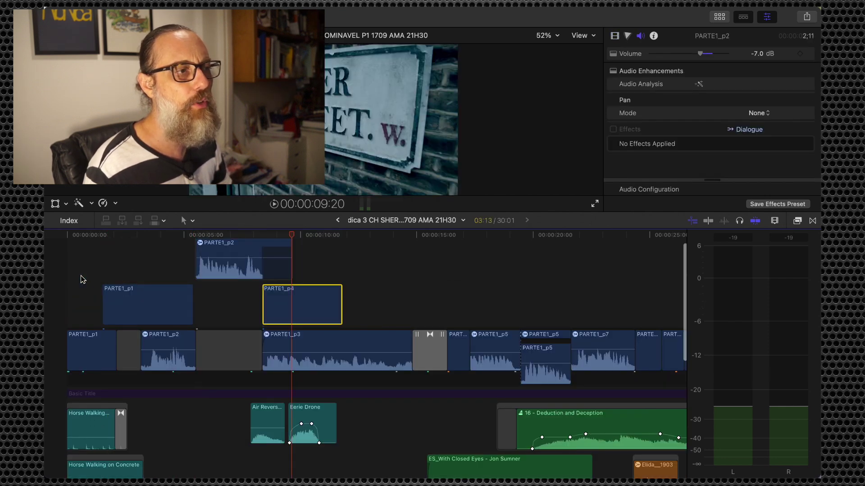
{"action": "key", "text": "super+Right"}
{"action": "key", "text": "super+Right"}
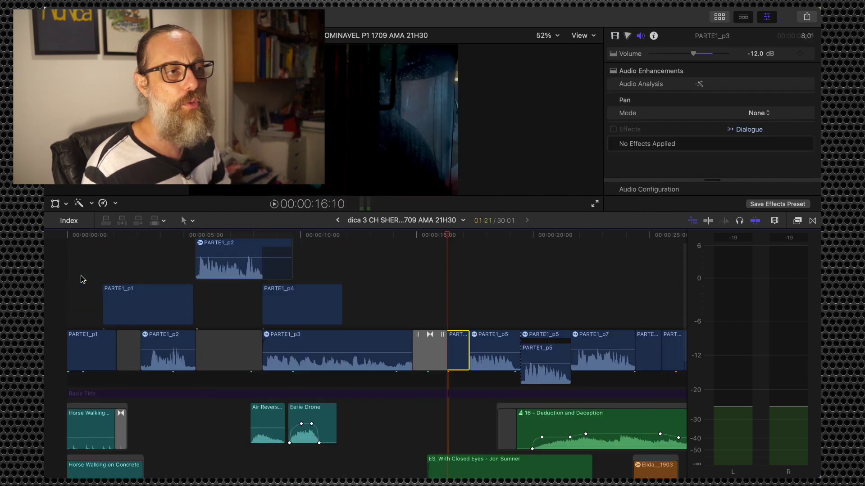
{"action": "key", "text": "super+Left"}
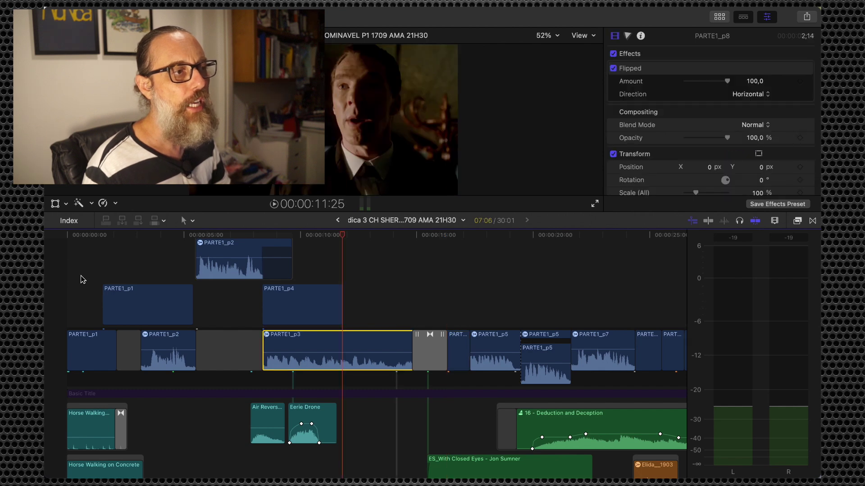
{"action": "key", "text": "super+Left"}
{"action": "key", "text": "super+Left"}
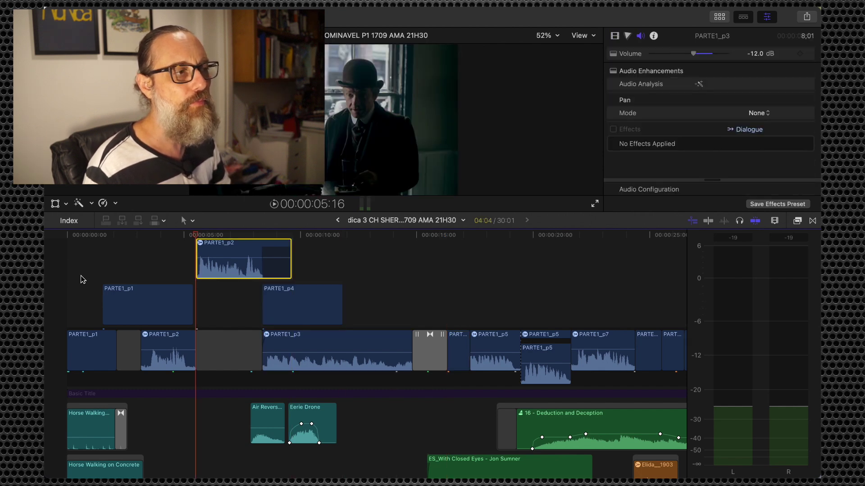
Step: Set the volume of the PARTE1_p2 clip in the primary storyline to -2.0 dB
{"action": "key", "text": "super+Left"}
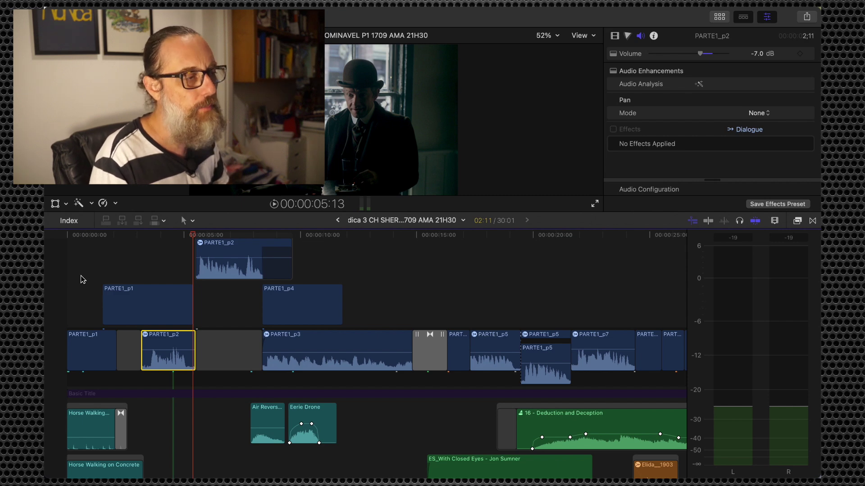
{"action": "key", "text": "ctrl+="}
{"action": "key", "text": "ctrl+="}
{"action": "key", "text": "ctrl+="}
{"action": "key", "text": "ctrl+="}
{"action": "key", "text": "ctrl+="}
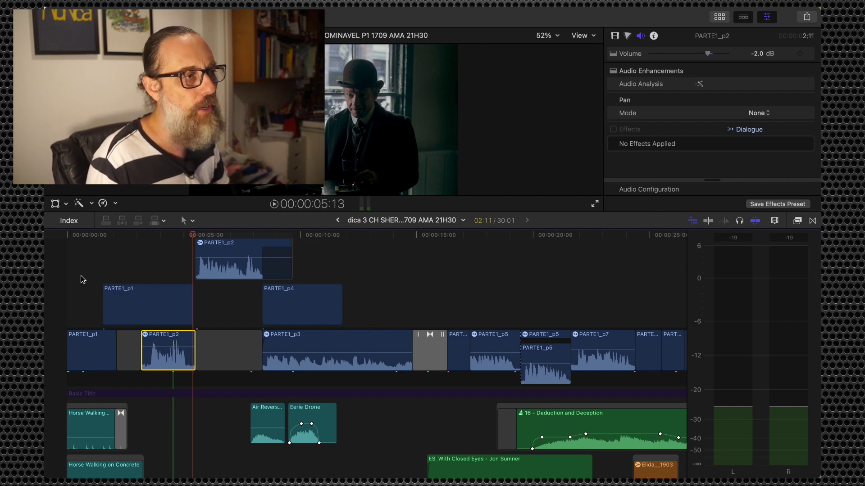
Step: Set the volume of the connected PARTE1_p2 clip and of the PARTE1_p3 clip to -13.0 dB each
{"action": "key", "text": "super+Right"}
{"action": "key", "text": "ctrl+minus"}
{"action": "key", "text": "ctrl+minus"}
{"action": "key", "text": "ctrl+minus"}
{"action": "key", "text": "ctrl+minus"}
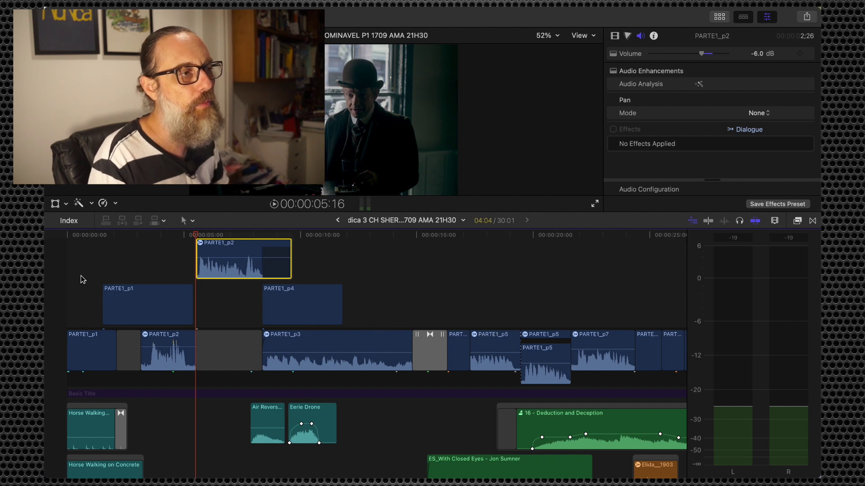
{"action": "key", "text": "ctrl+minus"}
{"action": "key", "text": "ctrl+minus"}
{"action": "key", "text": "ctrl+minus"}
{"action": "key", "text": "ctrl+minus"}
{"action": "key", "text": "ctrl+minus"}
{"action": "key", "text": "ctrl+minus"}
{"action": "key", "text": "ctrl+minus"}
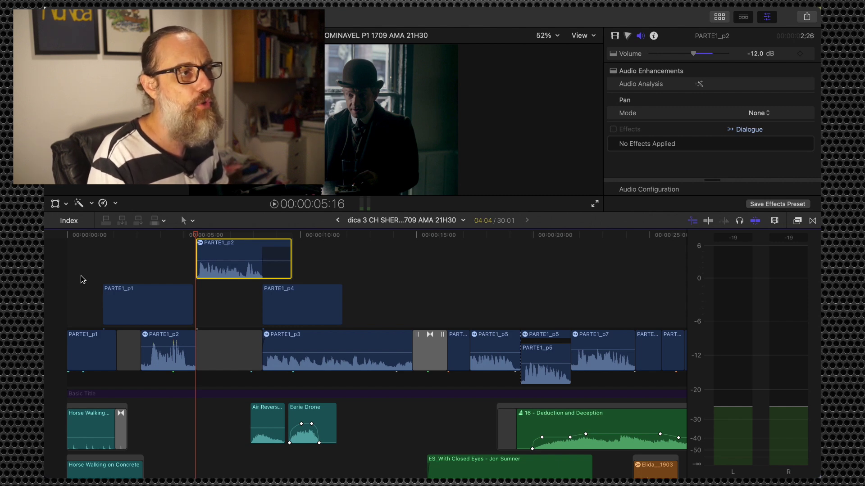
{"action": "key", "text": "super+Right"}
{"action": "key", "text": "super+Right"}
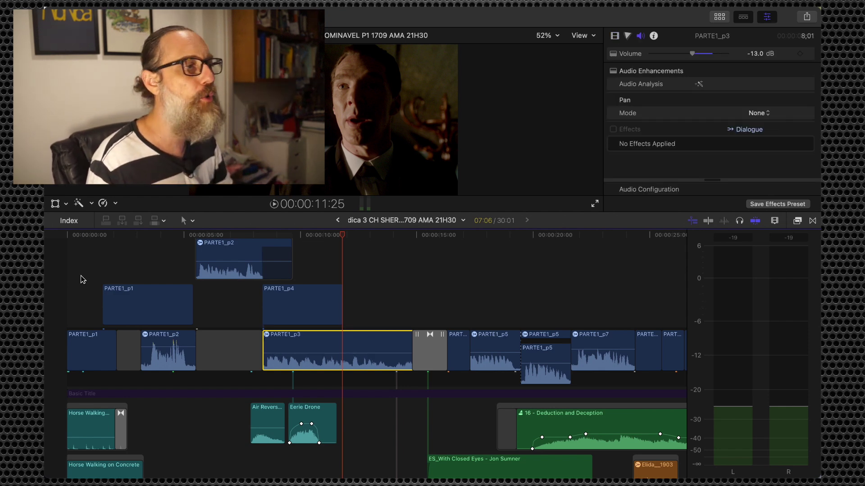
Step: Show the timeline's roles and leave Dialogue as the only active audio role
{"action": "left_click", "coordinate": [70, 222]}
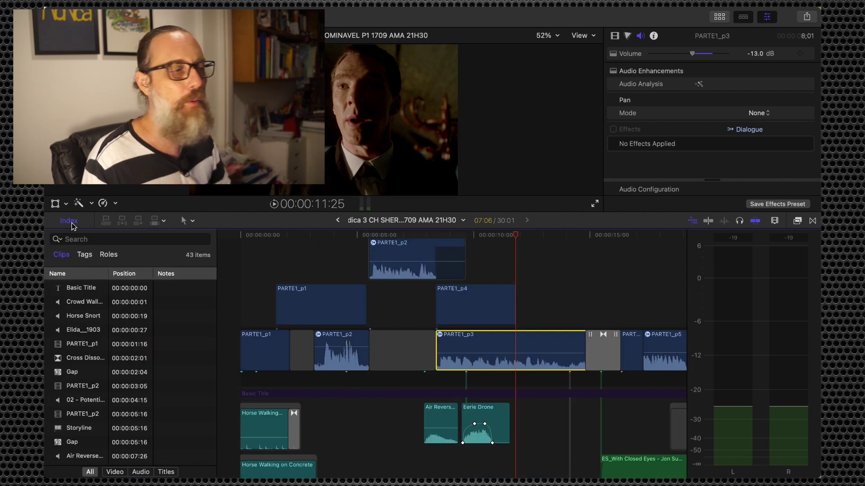
{"action": "left_click", "coordinate": [108, 254]}
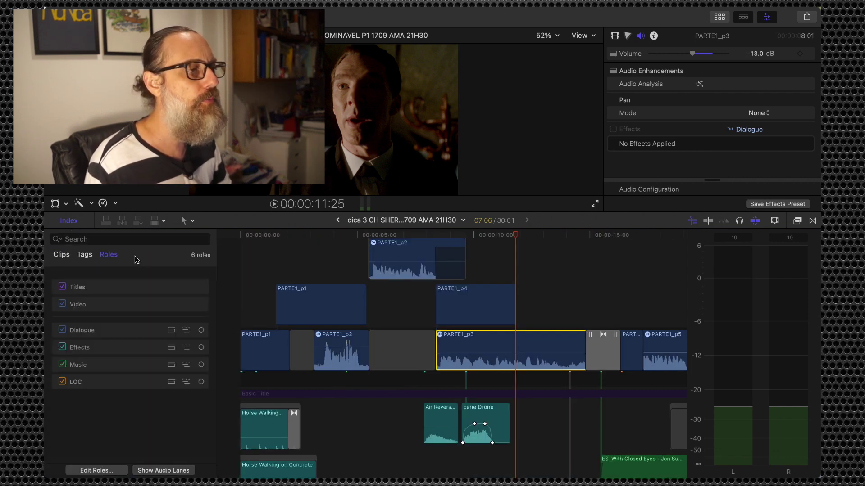
{"action": "left_click", "coordinate": [63, 332], "text": "super"}
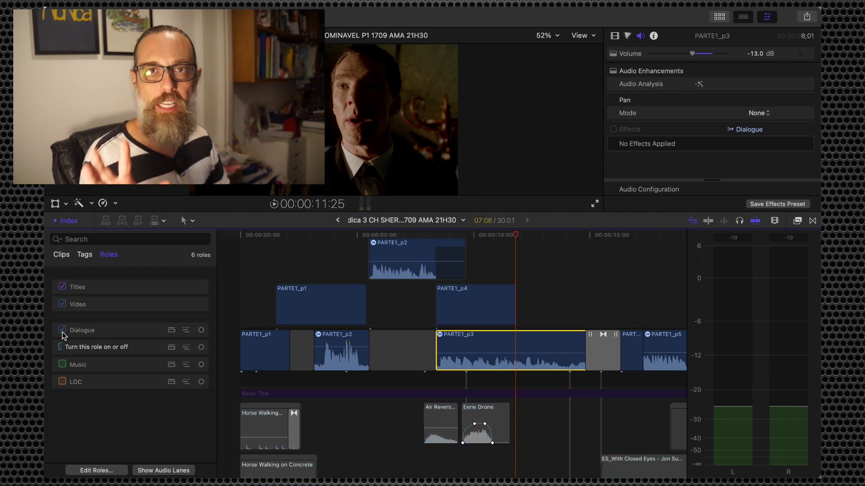
Step: Play back the PARTE1_p2 clip in the primary storyline and enable looped playback
{"action": "left_click", "coordinate": [347, 364]}
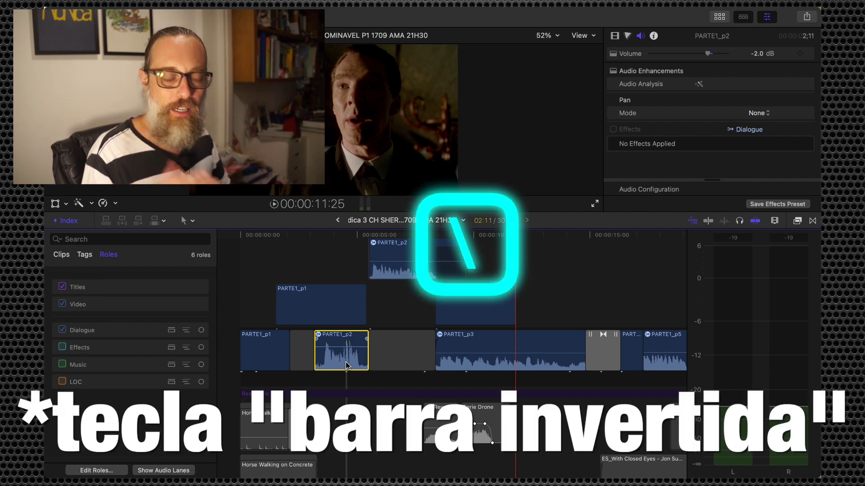
{"action": "key", "text": "backslash"}
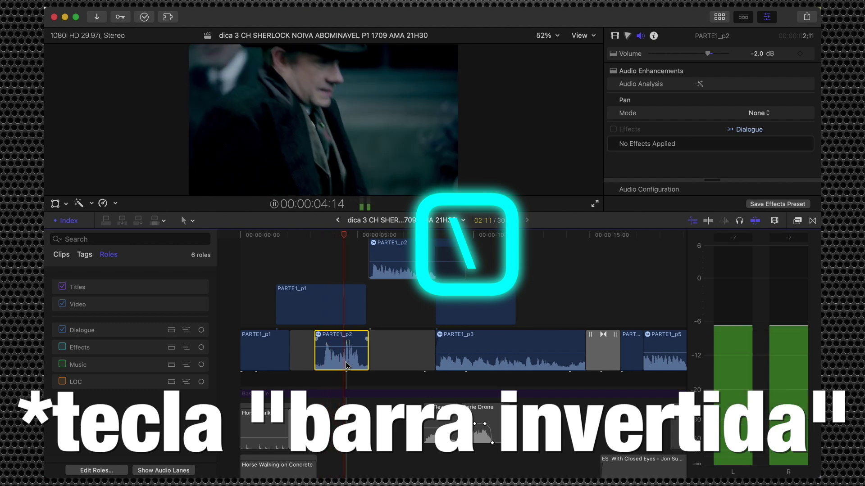
{"action": "key", "text": "backslash"}
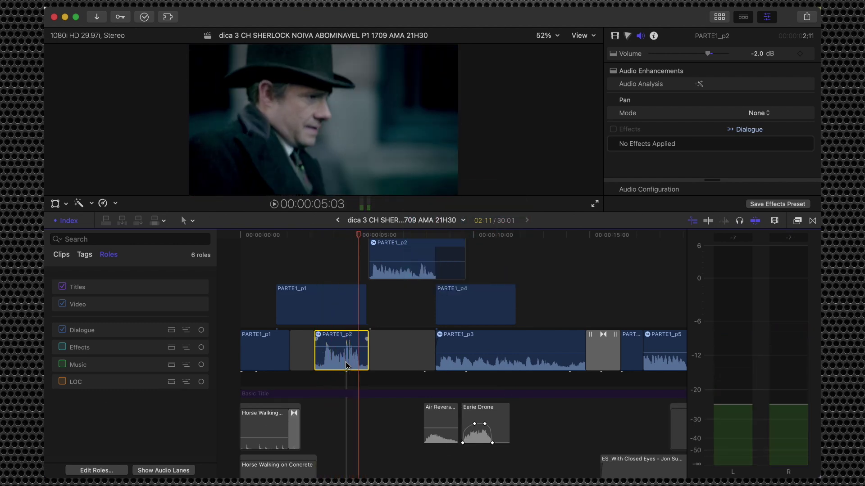
{"action": "key", "text": "super+l"}
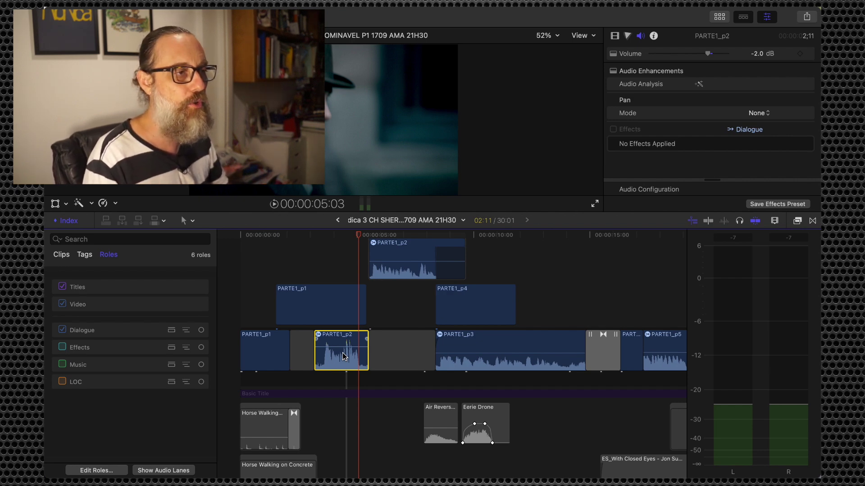
Step: Set the storyline PARTE1_p2 clip's volume to -5.0 dB while playing it in a loop
{"action": "key", "text": "/"}
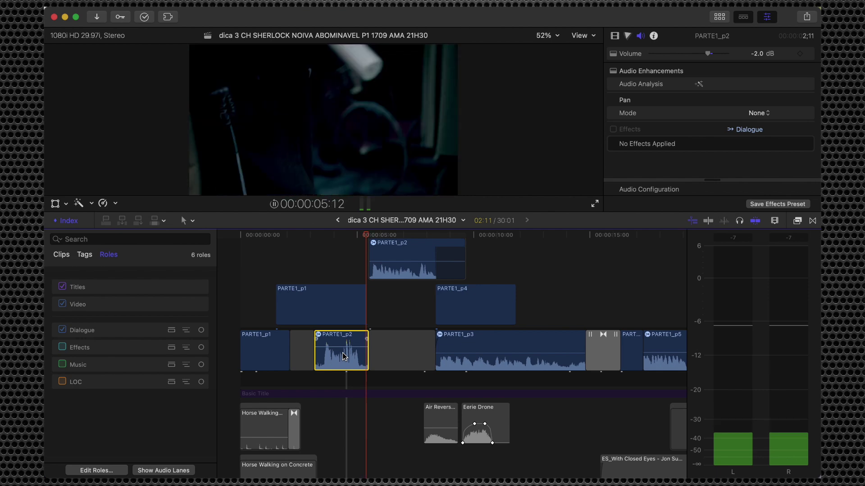
{"action": "key", "text": "ctrl+minus"}
{"action": "key", "text": "ctrl+minus"}
{"action": "key", "text": "ctrl+minus"}
{"action": "key", "text": "slash"}
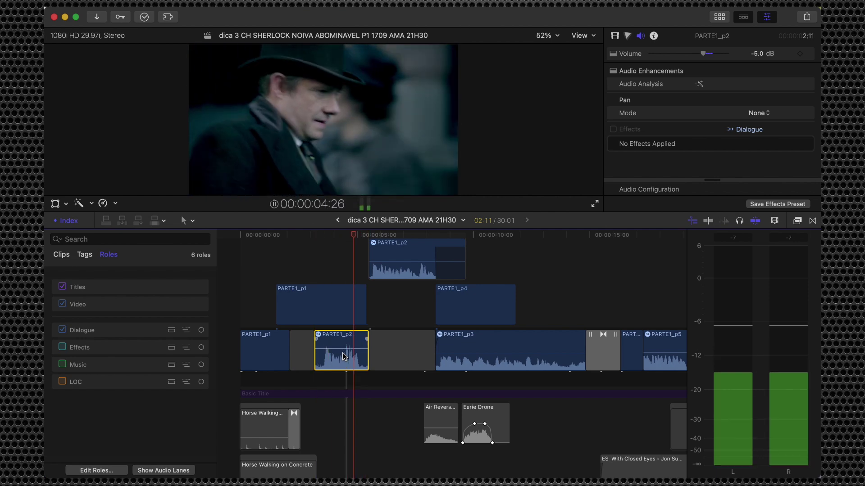
{"action": "key", "text": "slash"}
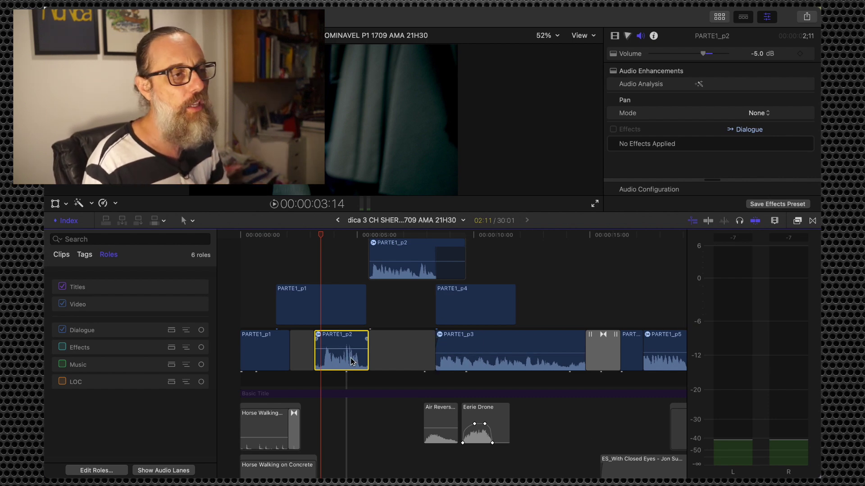
Step: Advance the selection to the PARTE1_p3 clip and play it back with only the dialogue audible
{"action": "key", "text": "super+Right"}
{"action": "key", "text": "super+Right"}
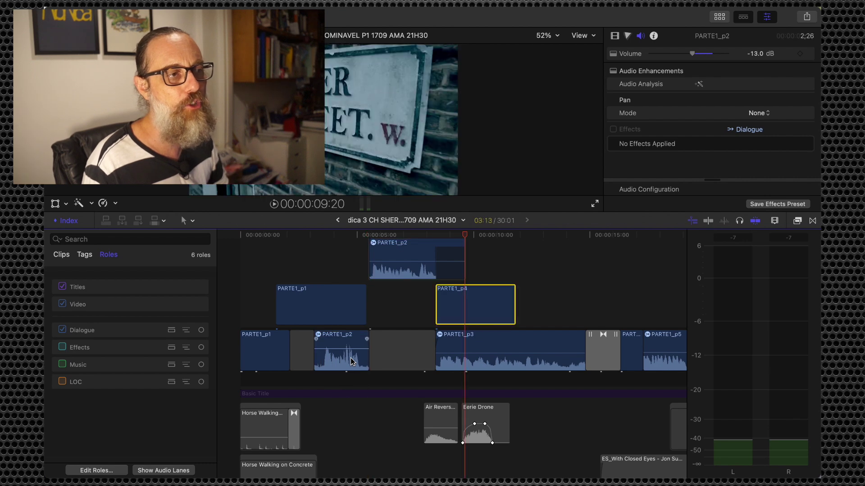
{"action": "key", "text": "super+Right"}
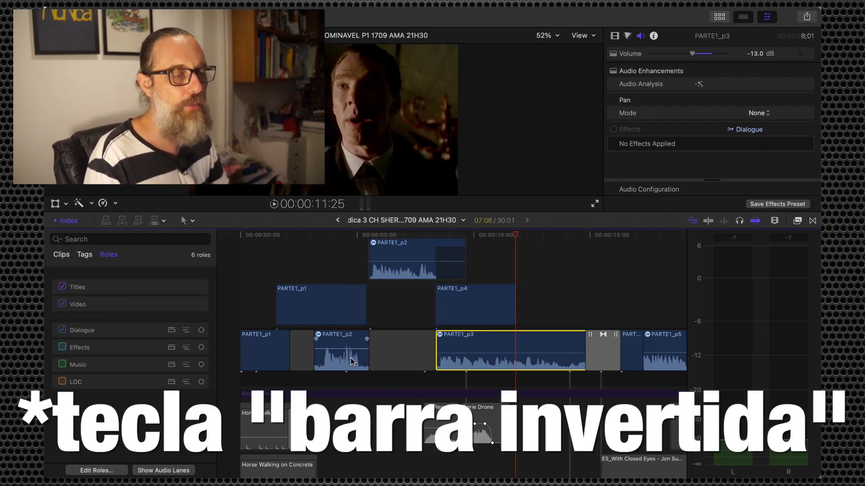
{"action": "key", "text": "backslash"}
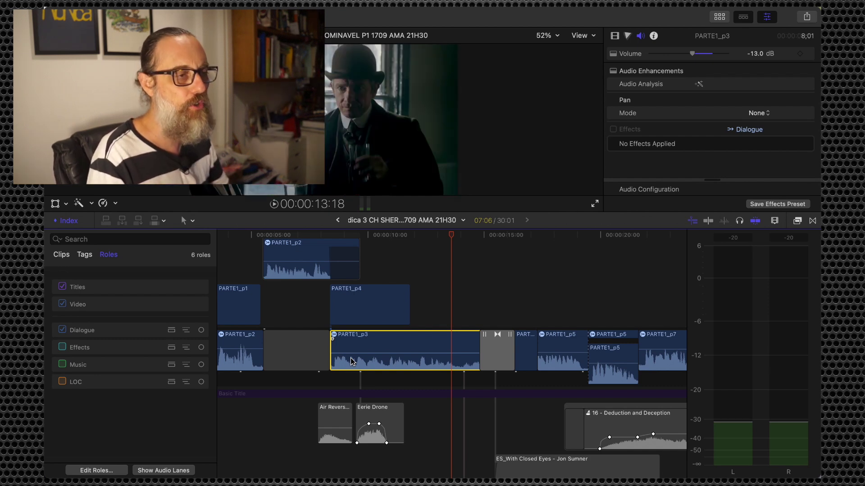
Step: Set the PARTE1_p3 clip's volume to 1.0 dB during looped playback and listen to it again
{"action": "key", "text": "ctrl+="}
{"action": "key", "text": "/"}
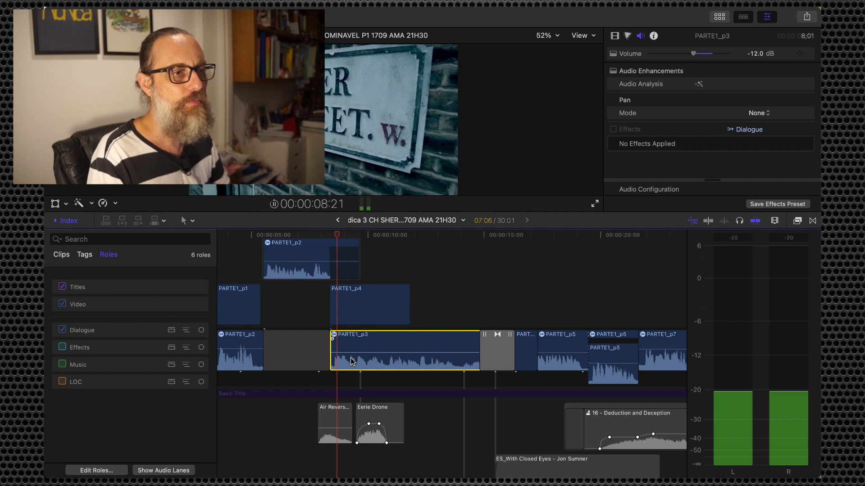
{"action": "key", "text": "ctrl+="}
{"action": "key", "text": "ctrl+="}
{"action": "key", "text": "ctrl+="}
{"action": "key", "text": "ctrl+="}
{"action": "key", "text": "ctrl+="}
{"action": "key", "text": "ctrl+="}
{"action": "key", "text": "ctrl+="}
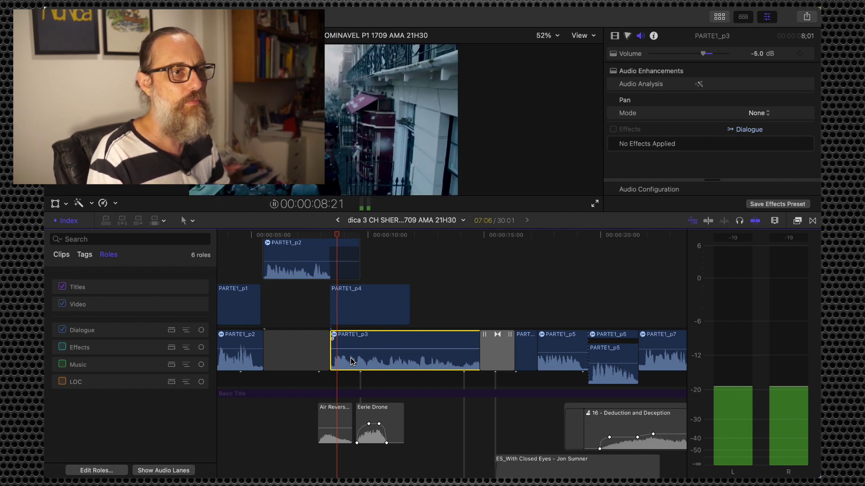
{"action": "key", "text": "ctrl+="}
{"action": "key", "text": "ctrl+="}
{"action": "key", "text": "ctrl+="}
{"action": "key", "text": "ctrl+="}
{"action": "key", "text": "ctrl+="}
{"action": "key", "text": "ctrl+="}
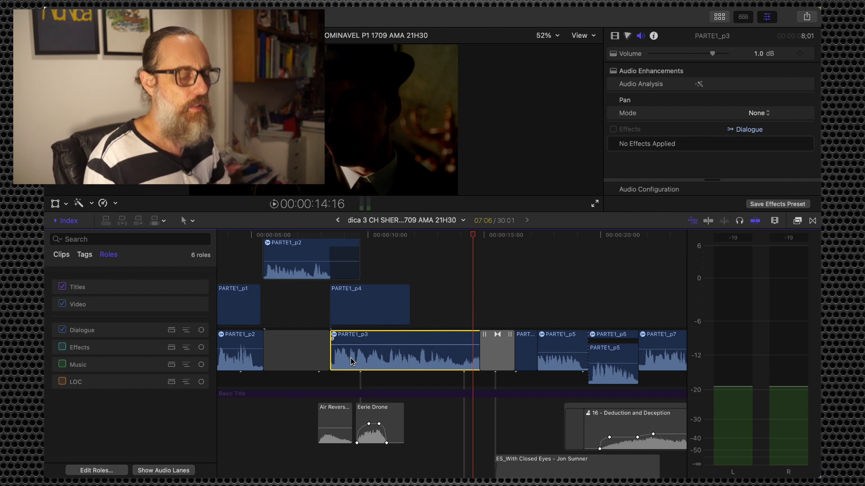
{"action": "key", "text": "slash"}
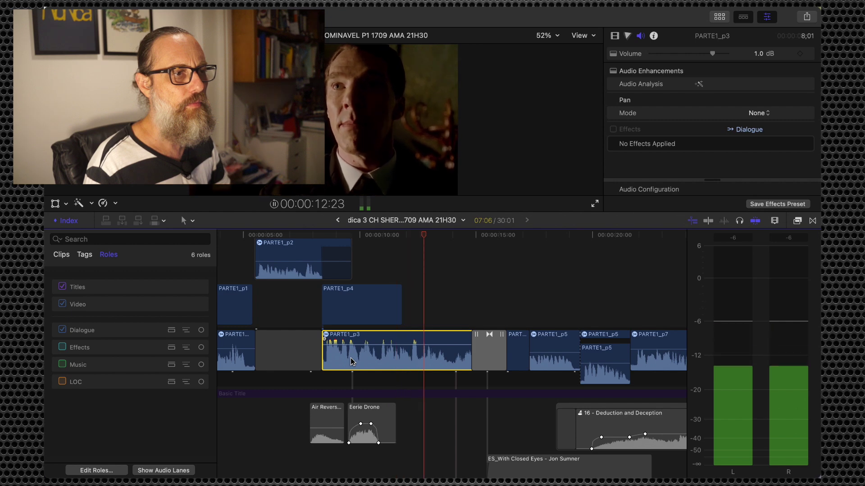
{"action": "key", "text": "space"}
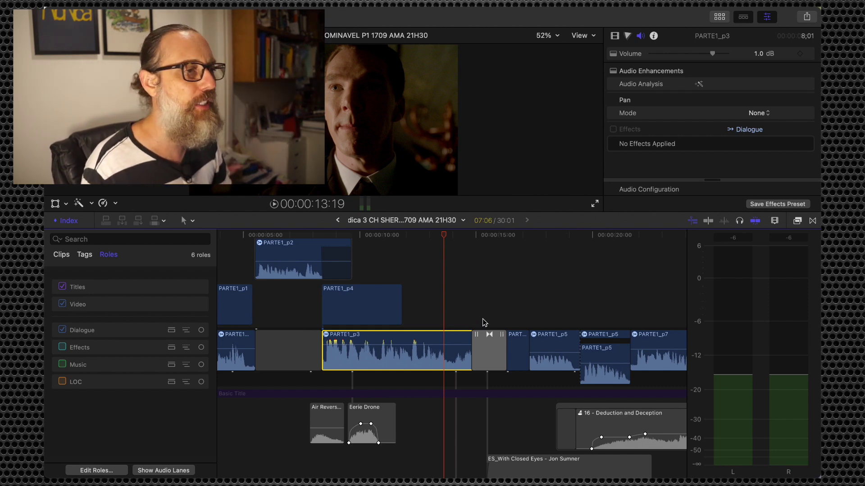
Step: Turn the Effects, Music and LOC audio roles back on for the timeline
{"action": "scroll", "coordinate": [389, 347], "scroll_direction": "right", "scroll_amount": 5}
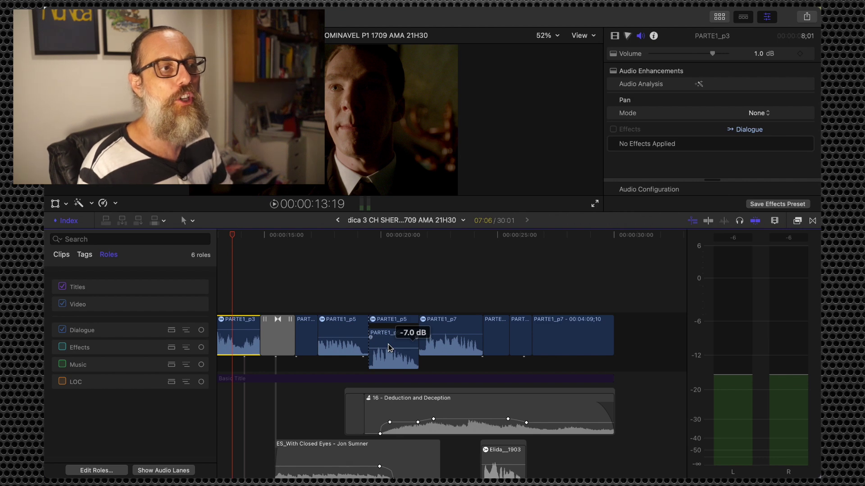
{"action": "scroll", "coordinate": [389, 347], "scroll_direction": "left", "scroll_amount": 15}
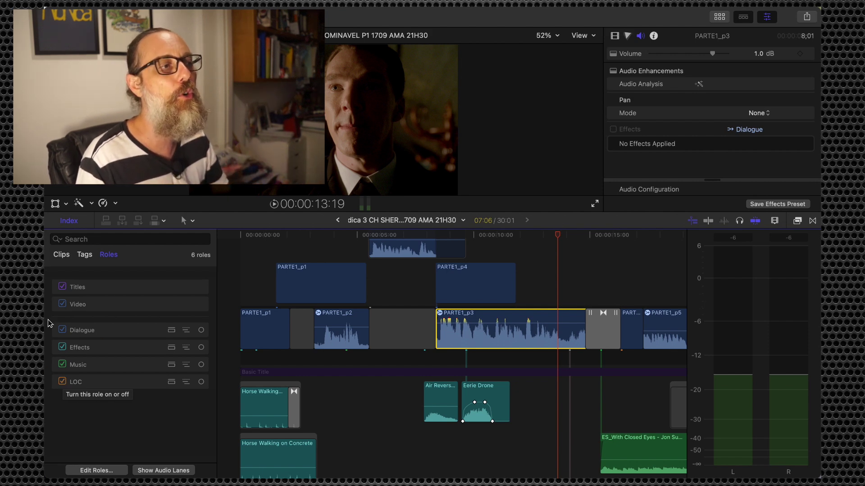
Step: Hide the timeline index and return the playhead to the start of the timeline
{"action": "left_click", "coordinate": [75, 221]}
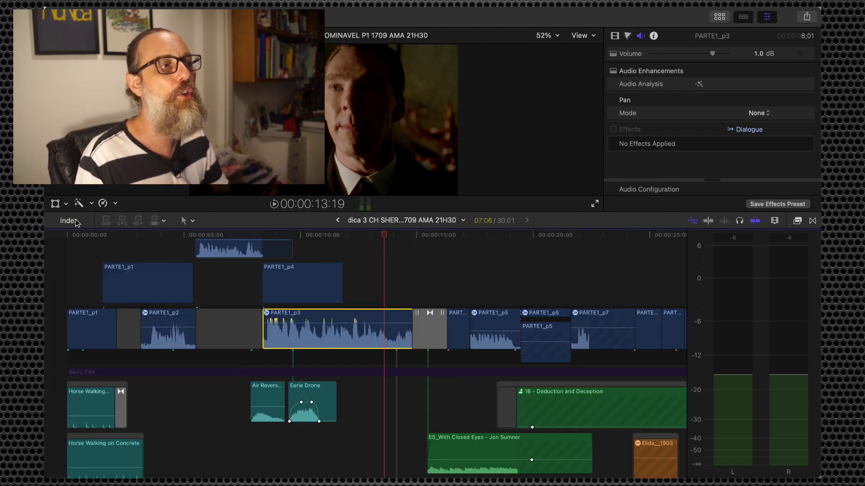
{"action": "scroll", "coordinate": [113, 324], "scroll_direction": "down", "scroll_amount": 2}
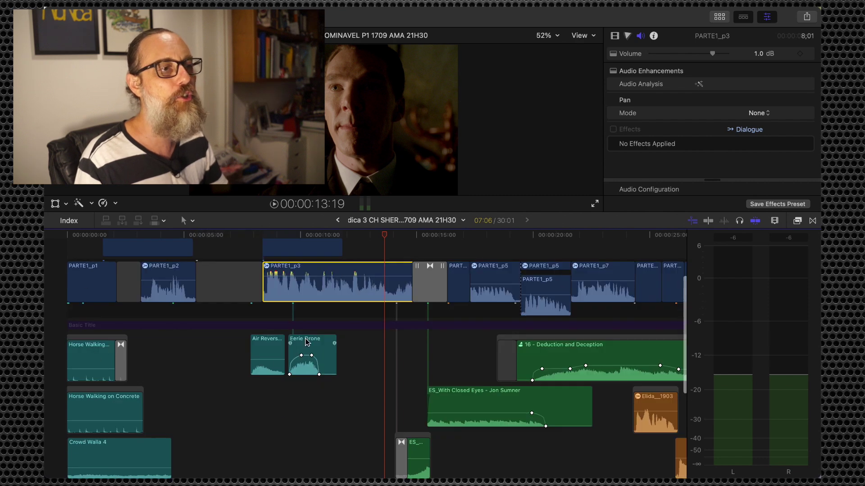
{"action": "scroll", "coordinate": [304, 342], "scroll_direction": "down", "scroll_amount": 3}
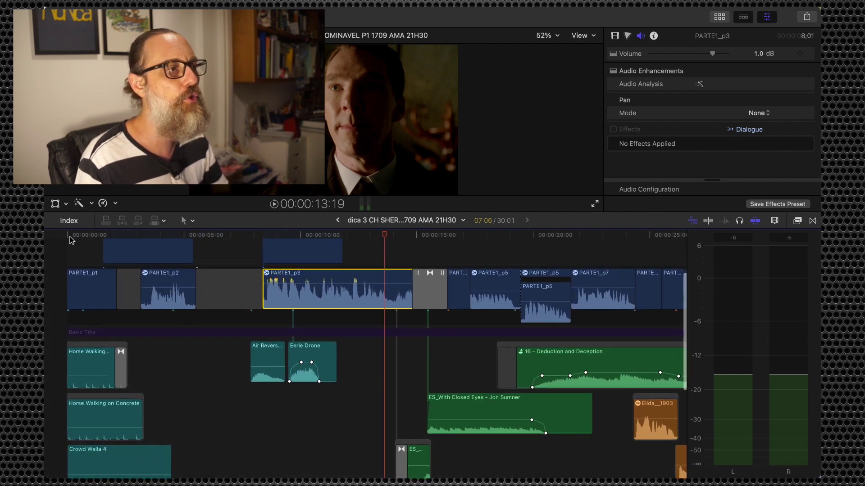
{"action": "left_click", "coordinate": [82, 235]}
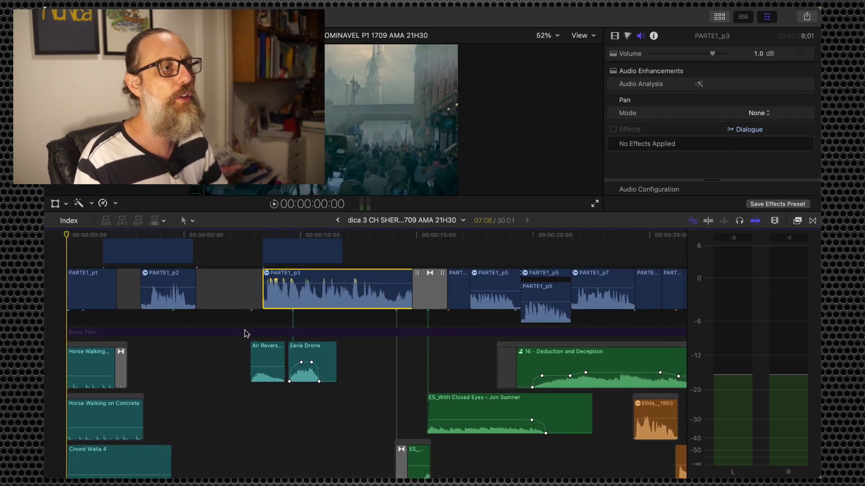
Step: Raise the upper Horse Walking on Concrete clip's volume to -10.0 dB while listening to it in looped playback
{"action": "left_click", "coordinate": [89, 370]}
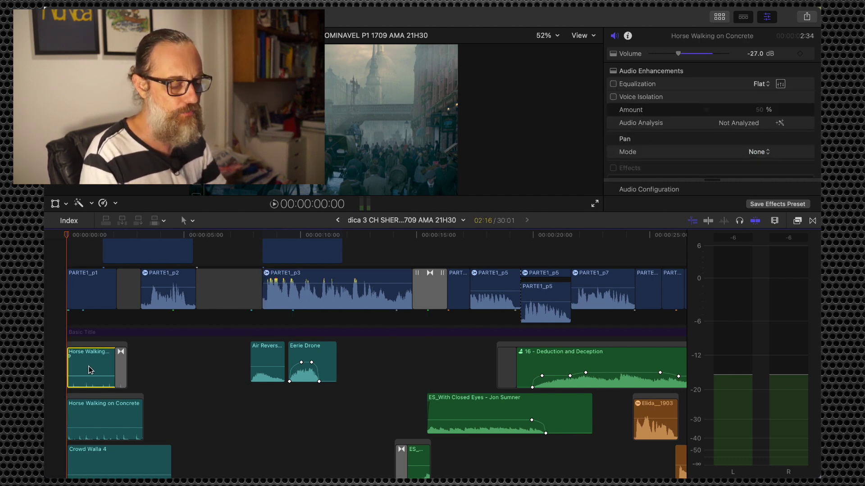
{"action": "key", "text": "space"}
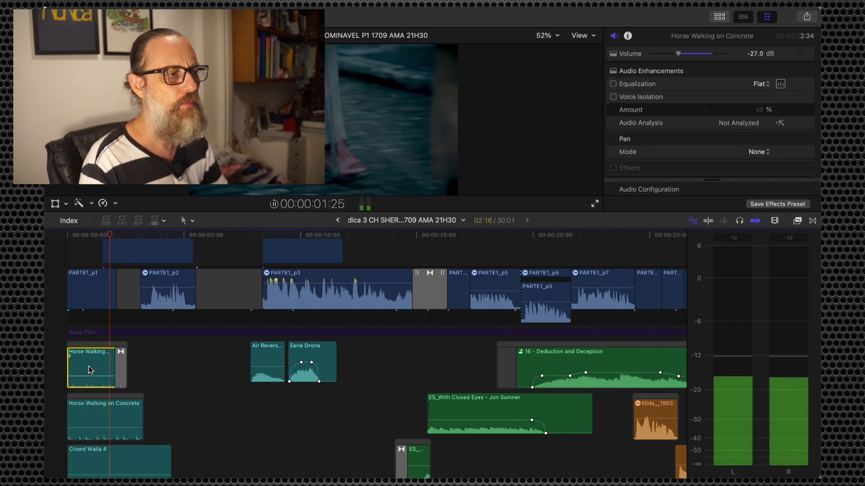
{"action": "key", "text": "Home"}
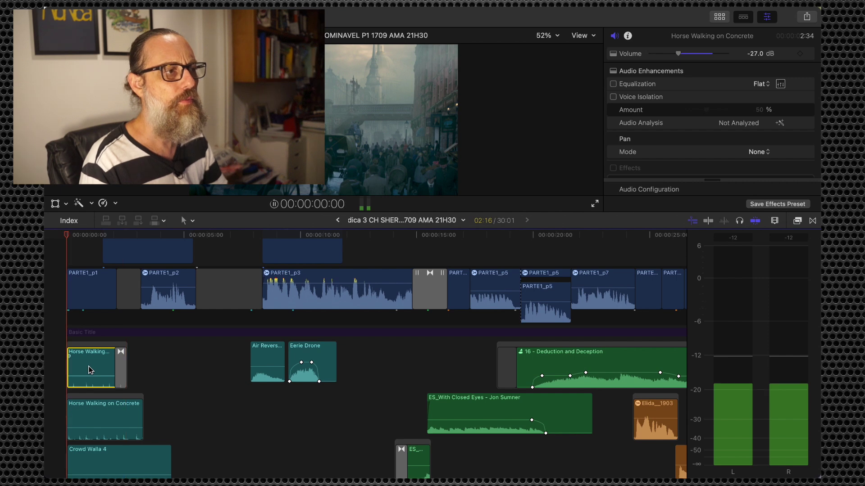
{"action": "key", "text": "space"}
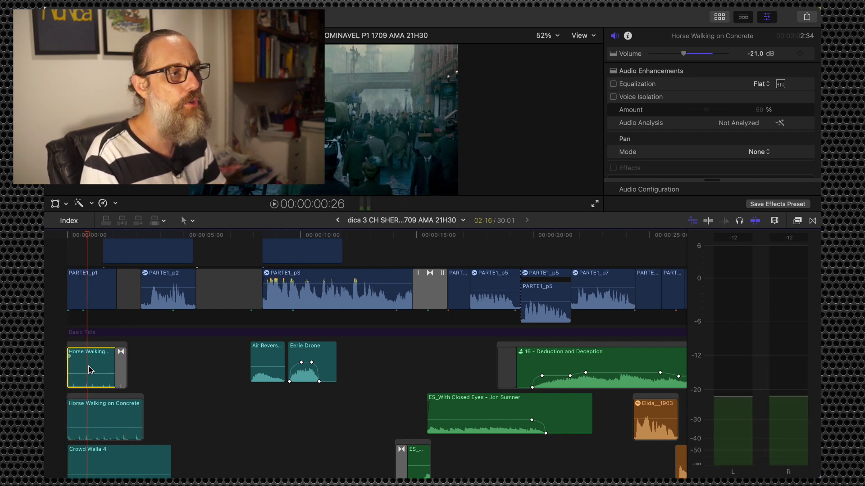
{"action": "key", "text": "ctrl+equal"}
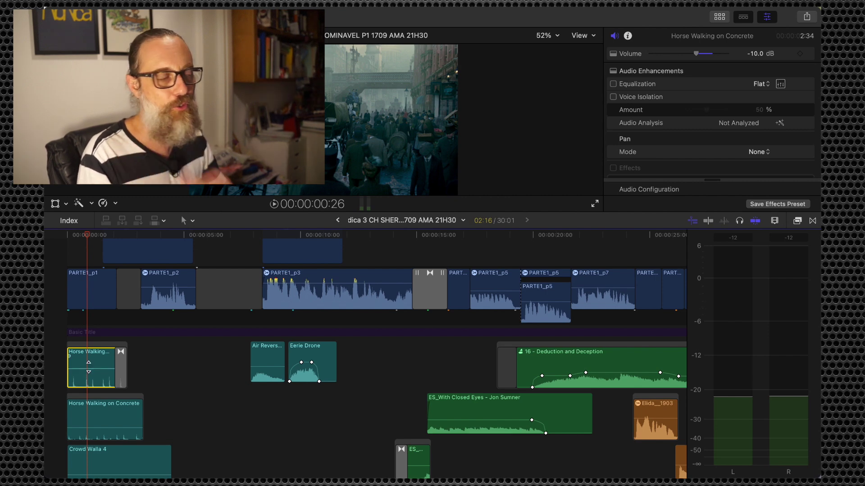
{"action": "key", "text": "space"}
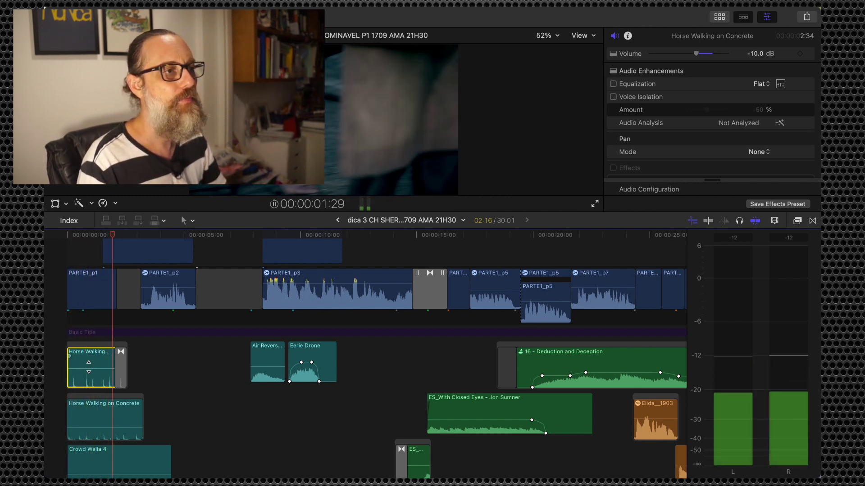
{"action": "key", "text": "Home"}
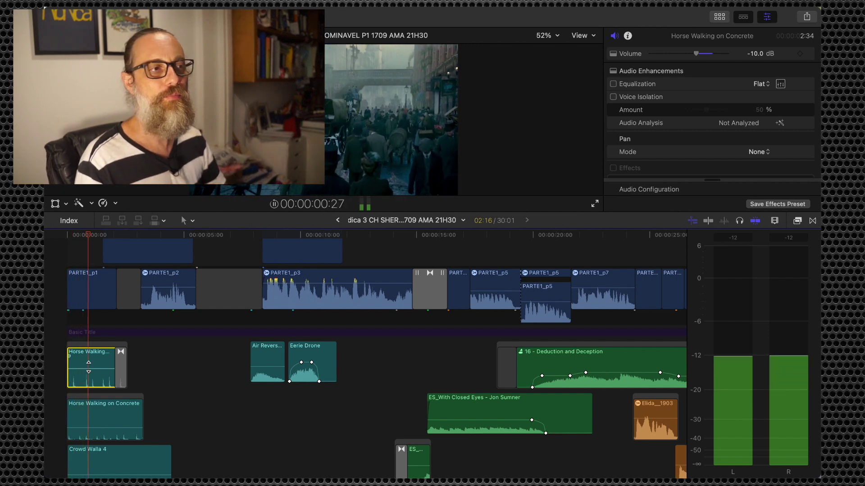
{"action": "key", "text": "space"}
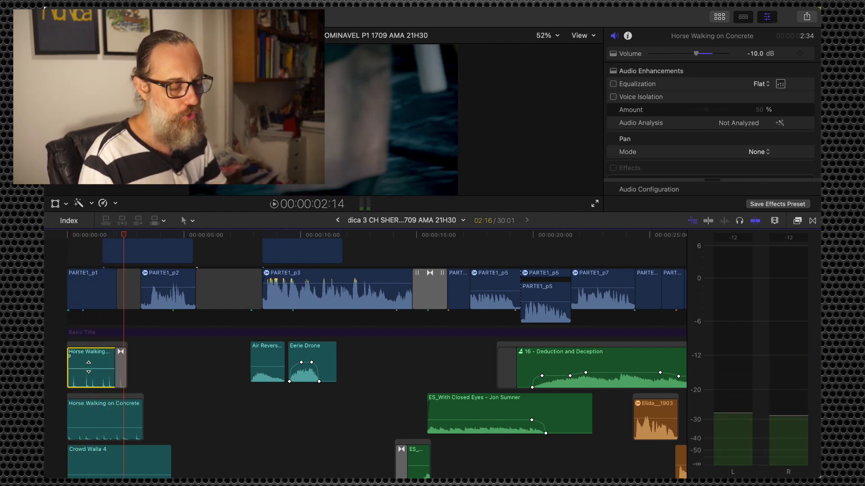
Step: Set the short ES_With Closed Eyes clip's volume to -12.0 dB during looped playback and select the Elida__1903 clip below it
{"action": "key", "text": "super+Down"}
{"action": "key", "text": "super+Down"}
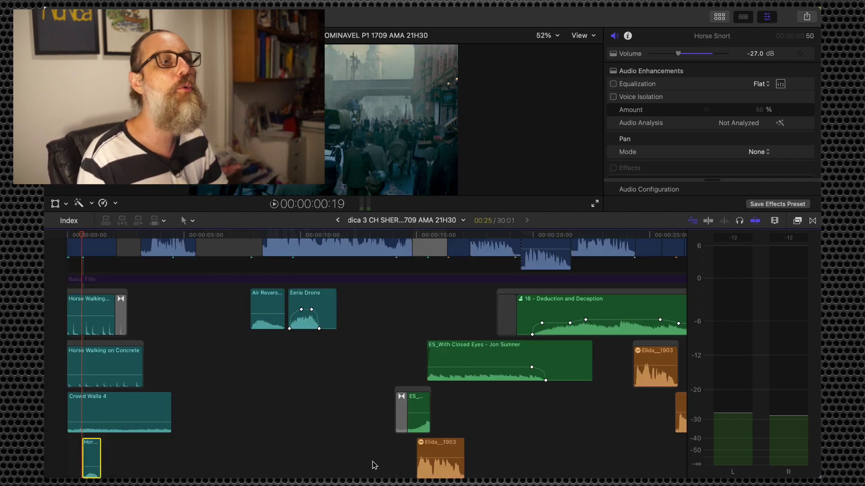
{"action": "left_click", "coordinate": [418, 407]}
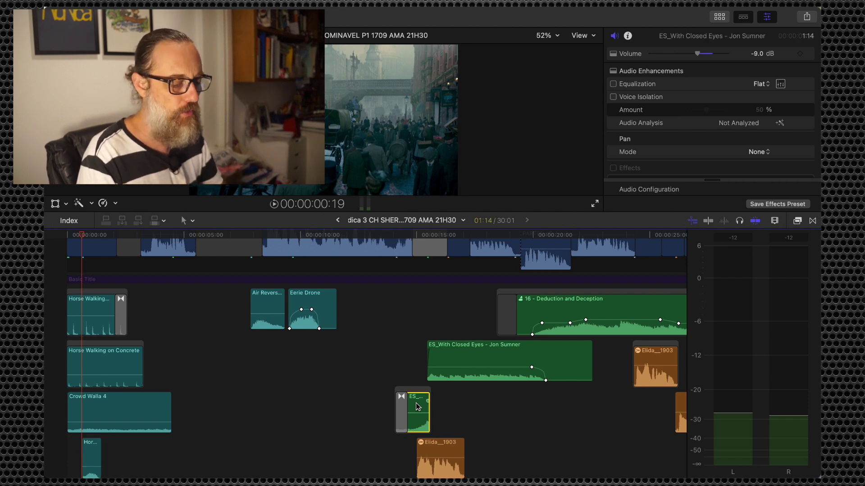
{"action": "key", "text": "/"}
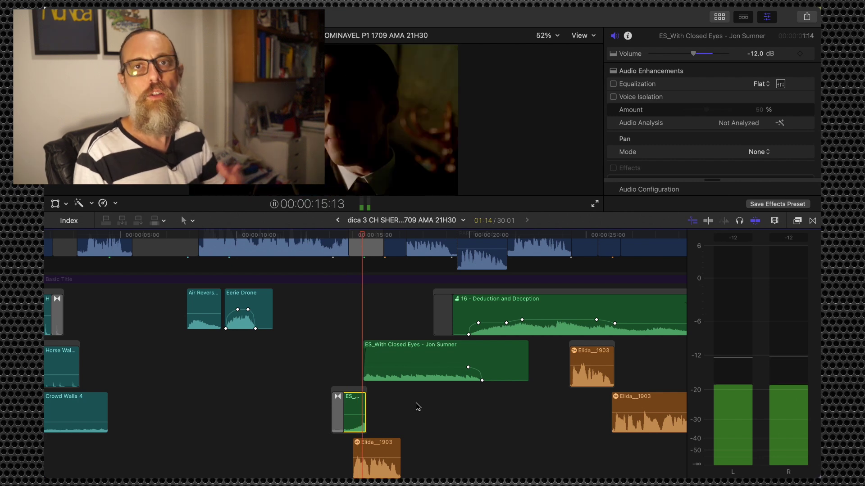
{"action": "key", "text": "space"}
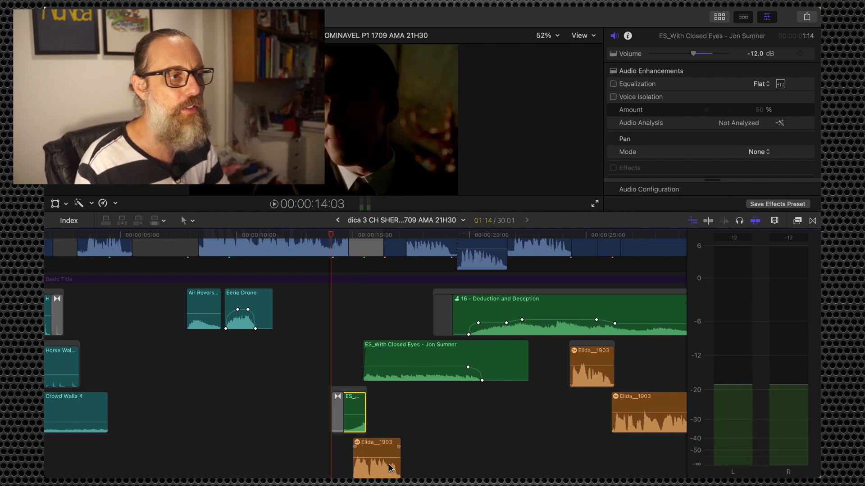
{"action": "left_click", "coordinate": [380, 448]}
Step: Select the storyline clips from PARTE1_p2 through PARTE1_p7 and set them all to an absolute volume of -6 dB
{"action": "scroll", "coordinate": [396, 450], "scroll_direction": "right", "scroll_amount": 5}
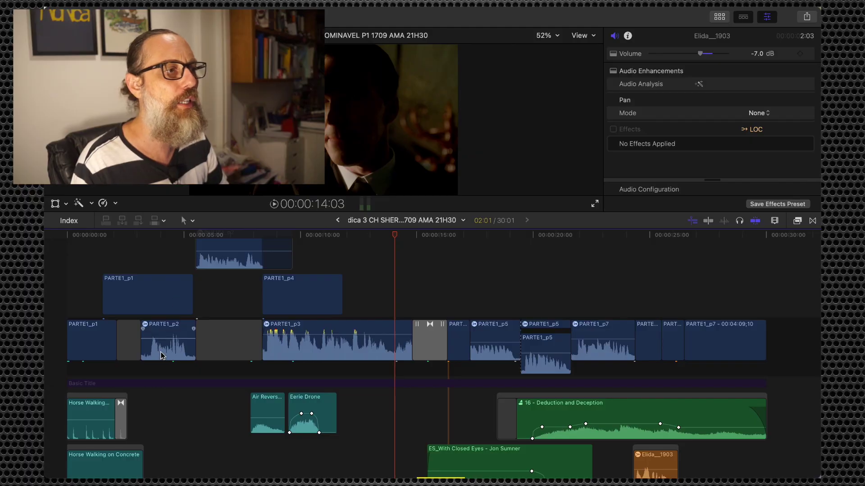
{"action": "left_click", "coordinate": [163, 355]}
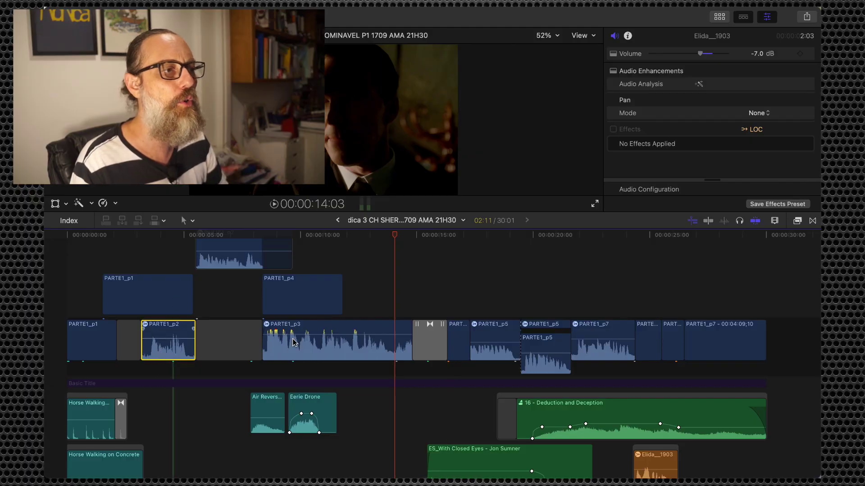
{"action": "left_click", "coordinate": [327, 346], "text": "shift"}
{"action": "left_click", "coordinate": [493, 351], "text": "shift"}
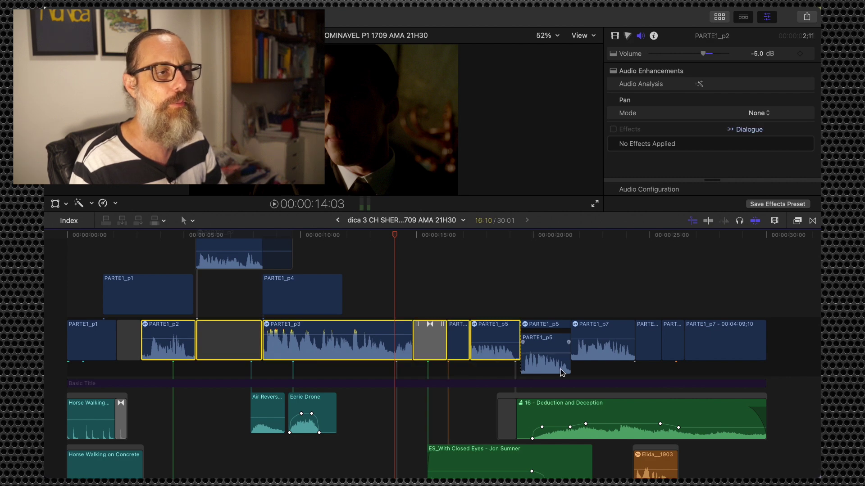
{"action": "left_click", "coordinate": [551, 368], "text": "shift"}
{"action": "left_click", "coordinate": [604, 349], "text": "super"}
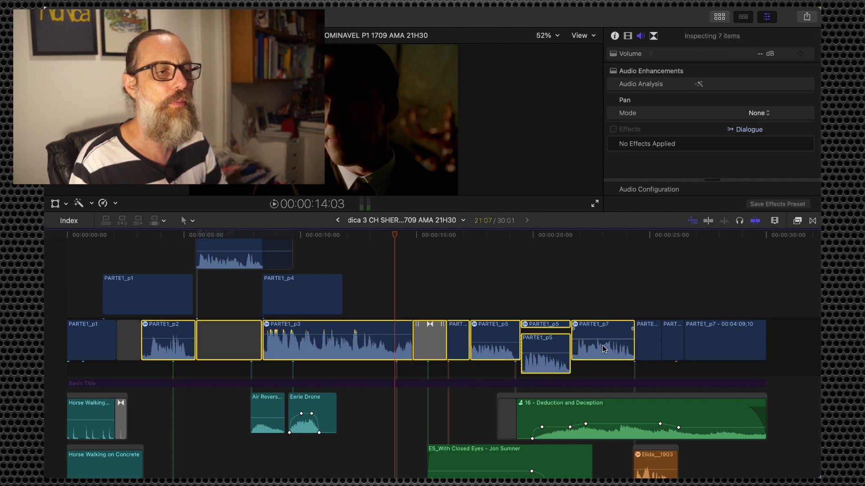
{"action": "key", "text": "ctrl+alt+l"}
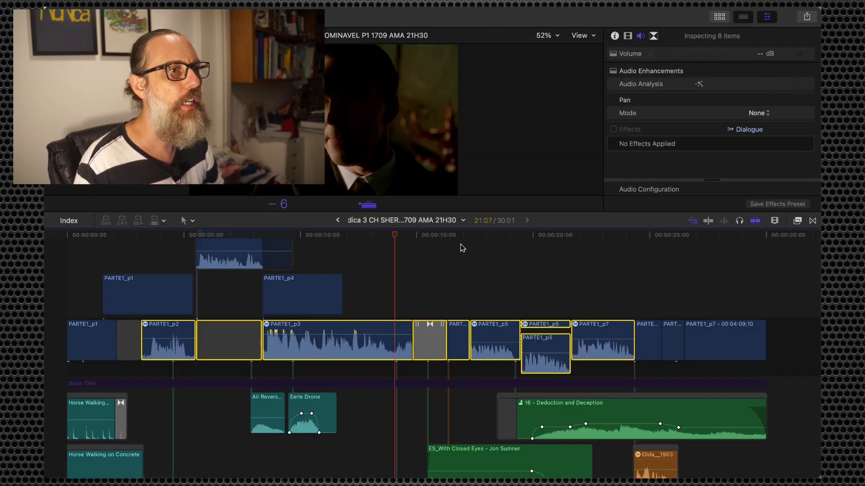
{"action": "key", "text": "Return"}
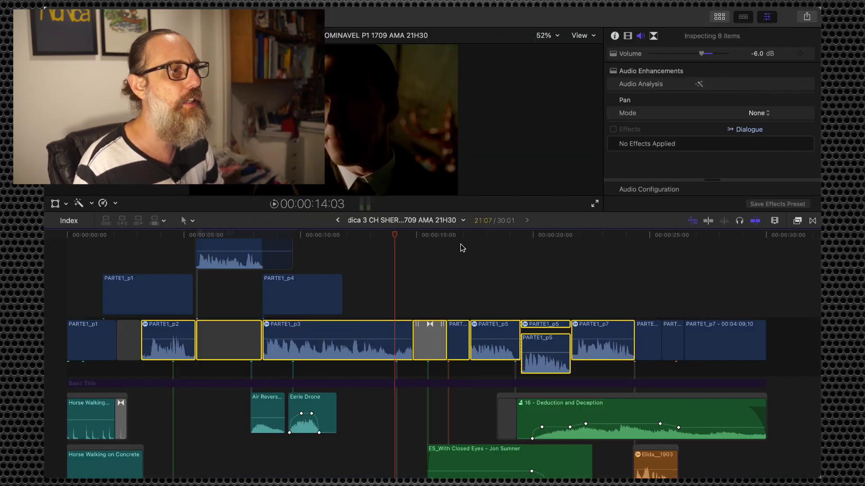
Step: Check the volume values of the PARTE1_p2, PARTE1_p3 and both PARTE1_p5 clips one by one
{"action": "left_click", "coordinate": [170, 347]}
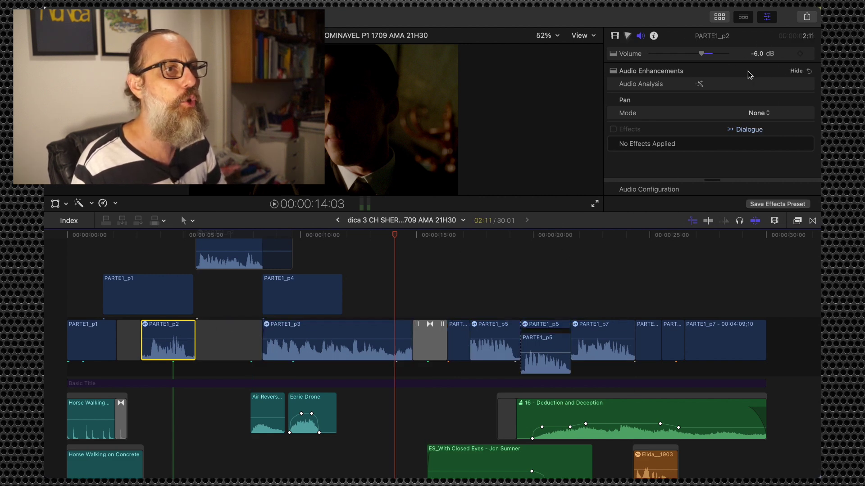
{"action": "key", "text": "c"}
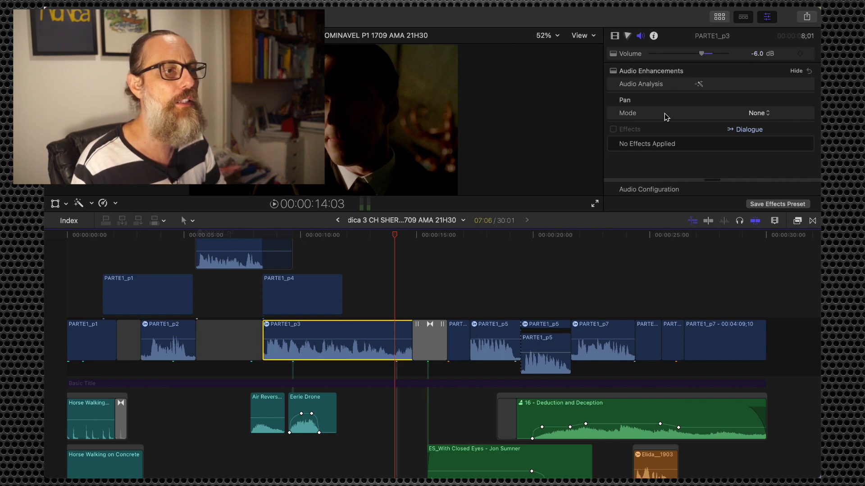
{"action": "left_click", "coordinate": [481, 348]}
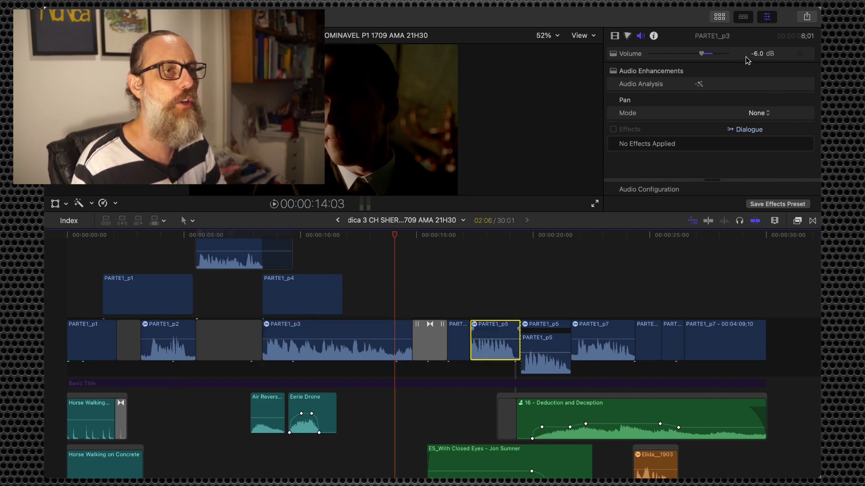
{"action": "left_click", "coordinate": [544, 346]}
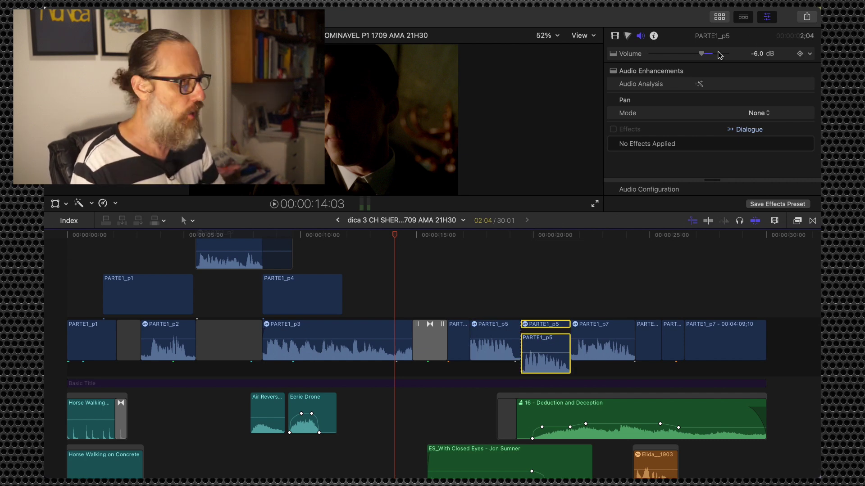
Step: Undo the absolute volume change on the dialogue clips and clear the clip selection
{"action": "left_click", "coordinate": [531, 235]}
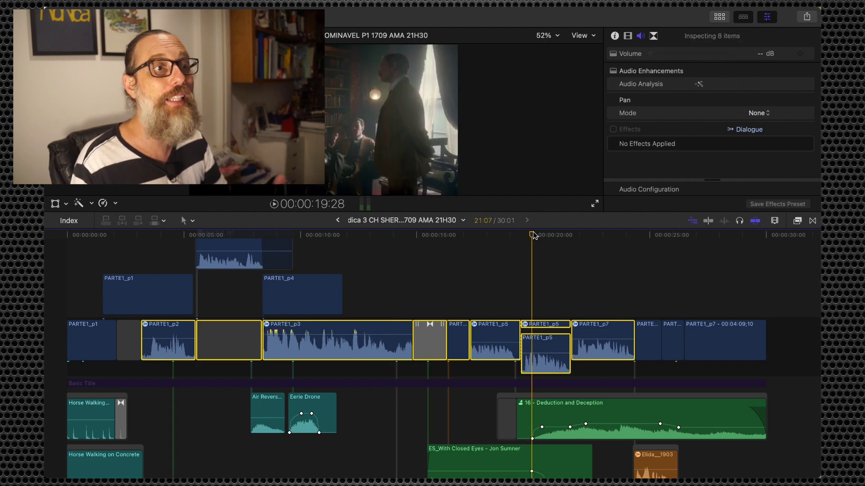
{"action": "left_click", "coordinate": [406, 268]}
{"action": "left_click", "coordinate": [404, 264]}
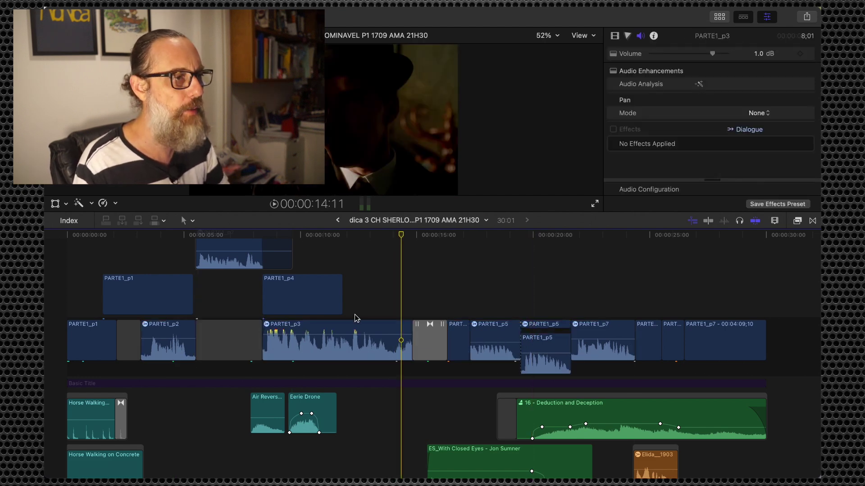
Step: Try setting the volume to -18 dB on a range from mid PARTE1_p3 into the first PARTE1_p5 clip using Range Selection
{"action": "key", "text": "r"}
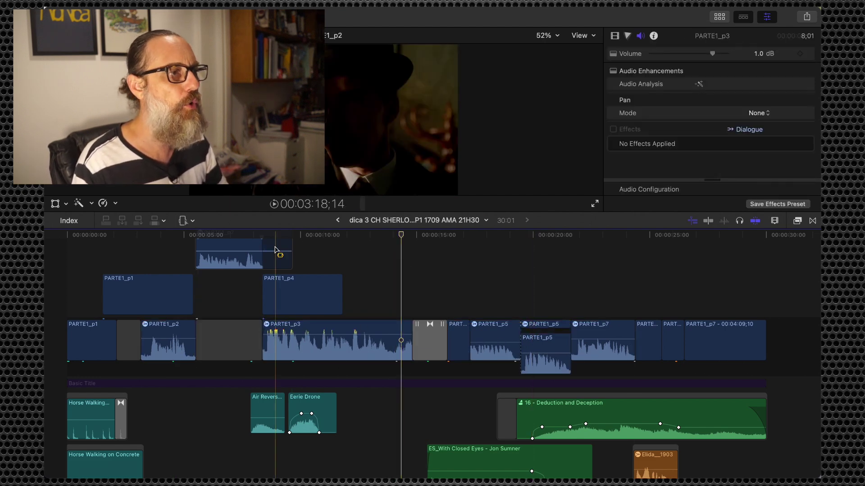
{"action": "left_click", "coordinate": [193, 222]}
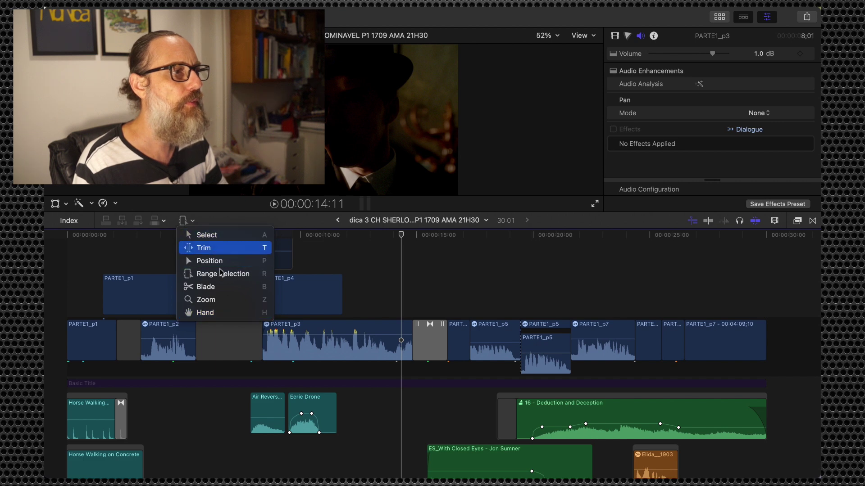
{"action": "left_click", "coordinate": [396, 266]}
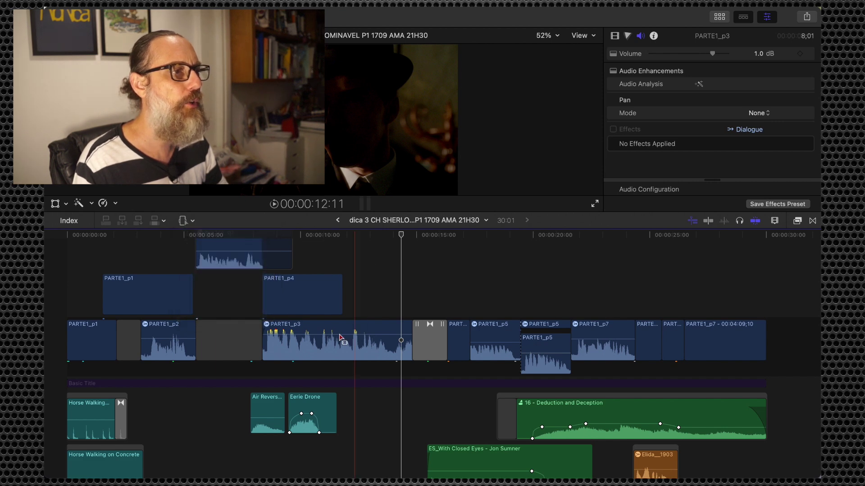
{"action": "left_click_drag", "start_coordinate": [320, 336], "coordinate": [501, 336]}
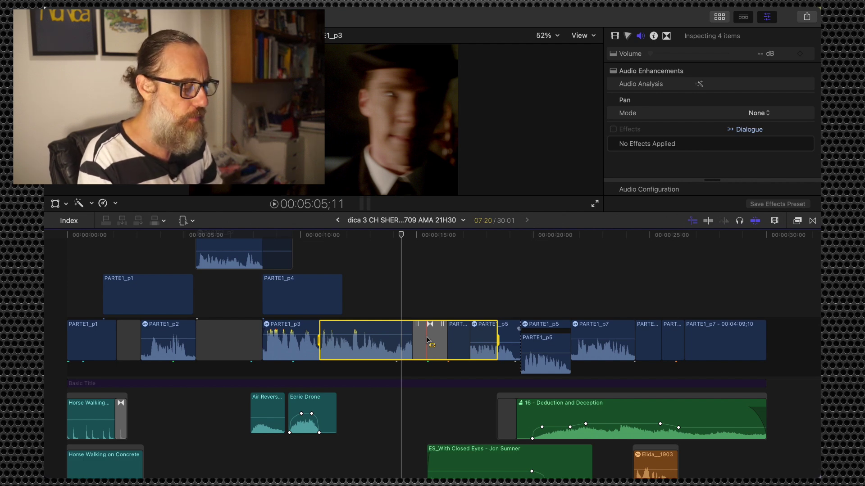
{"action": "key", "text": "plus"}
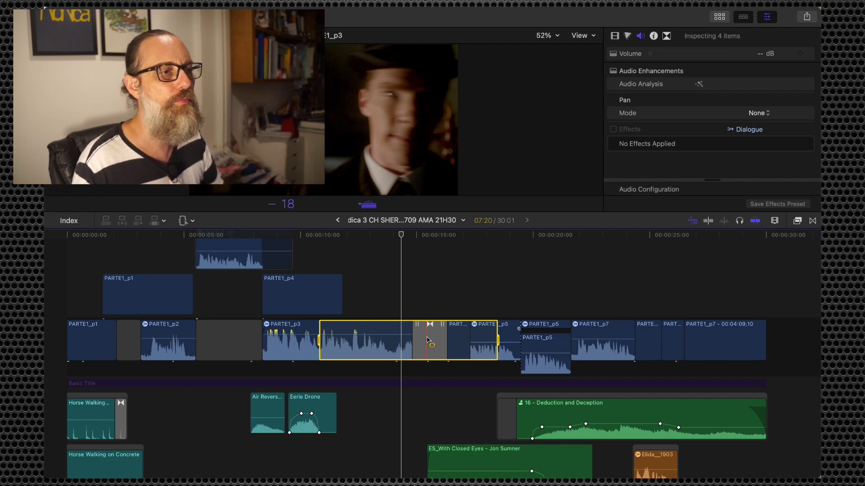
{"action": "key", "text": "Return"}
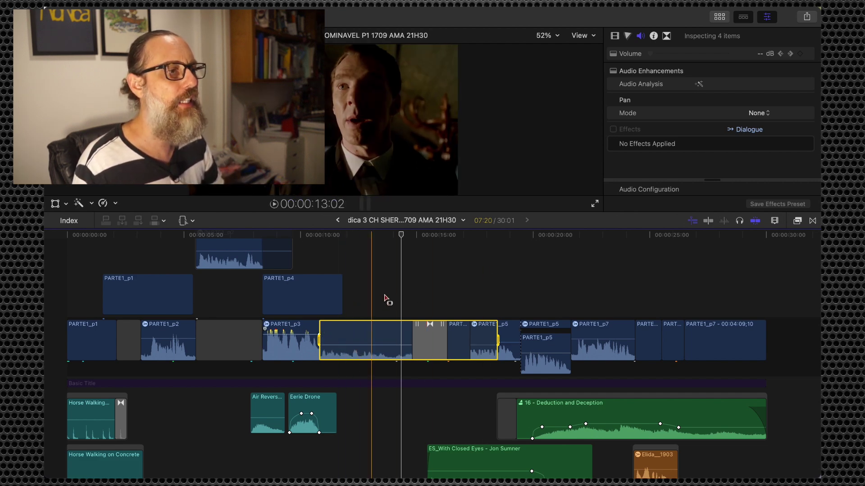
{"action": "left_click", "coordinate": [371, 292]}
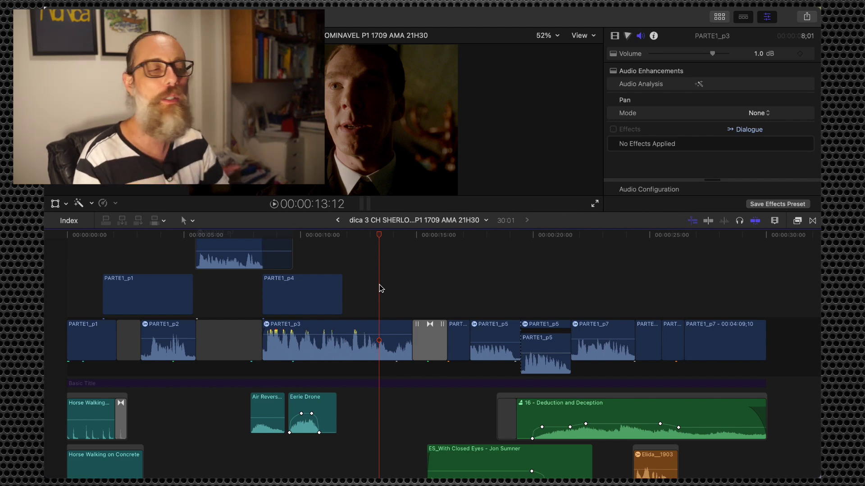
Step: Select the PARTE1_p3 clip and both PARTE1_p5 clips and raise their volume by a relative +6 dB
{"action": "mouse_move", "coordinate": [373, 334]}
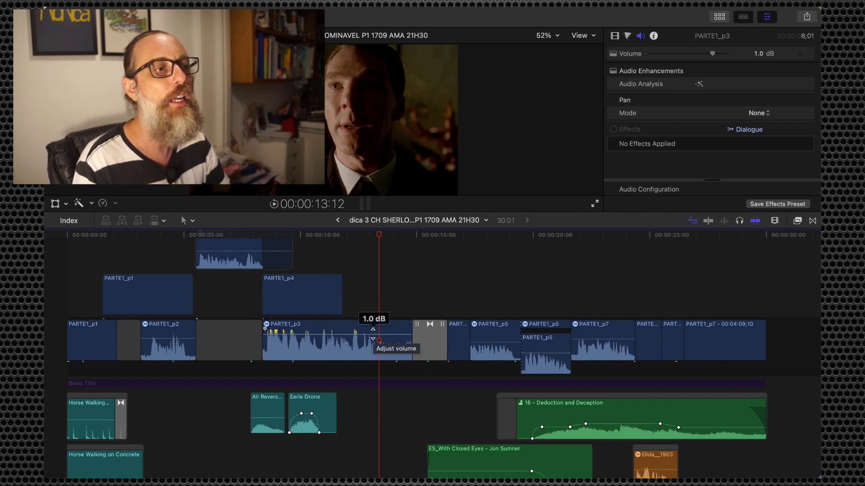
{"action": "left_click", "coordinate": [334, 332]}
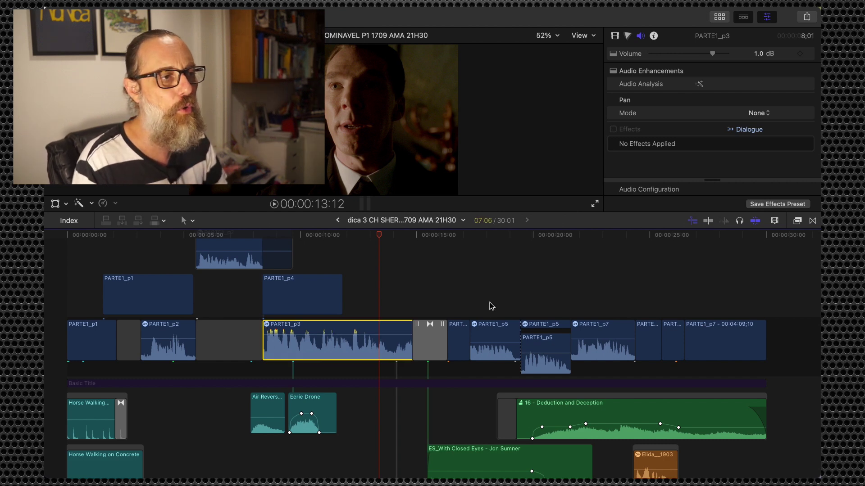
{"action": "left_click", "coordinate": [495, 326], "text": "super"}
{"action": "left_click", "coordinate": [553, 345], "text": "super"}
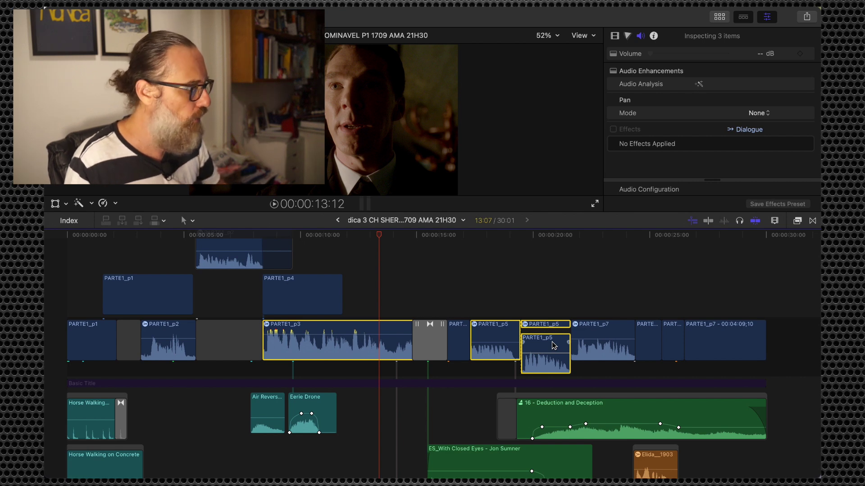
{"action": "key", "text": "ctrl+super+l"}
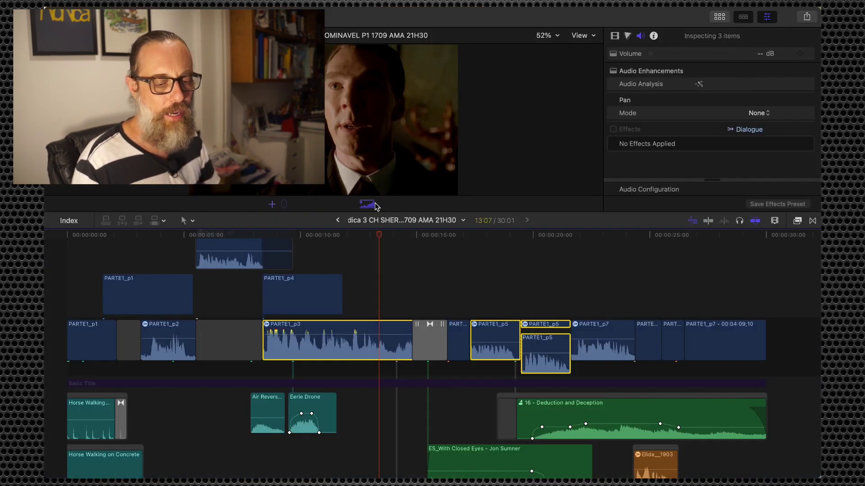
{"action": "type", "text": "6"}
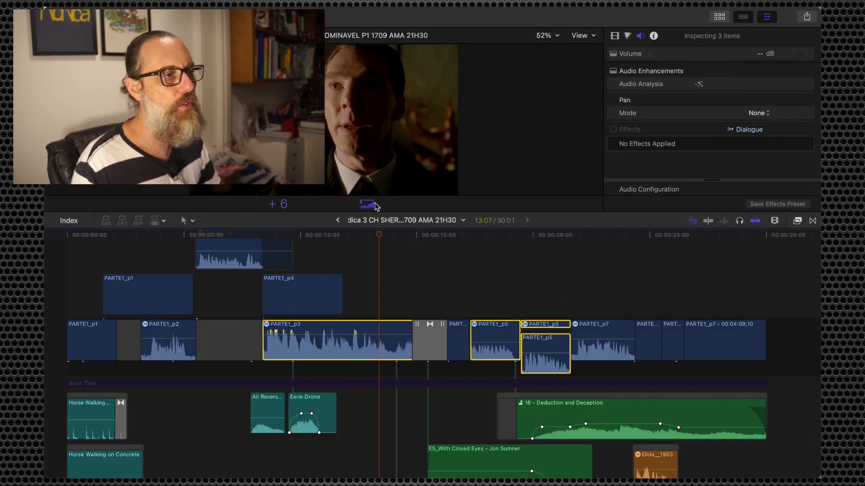
{"action": "key", "text": "Return"}
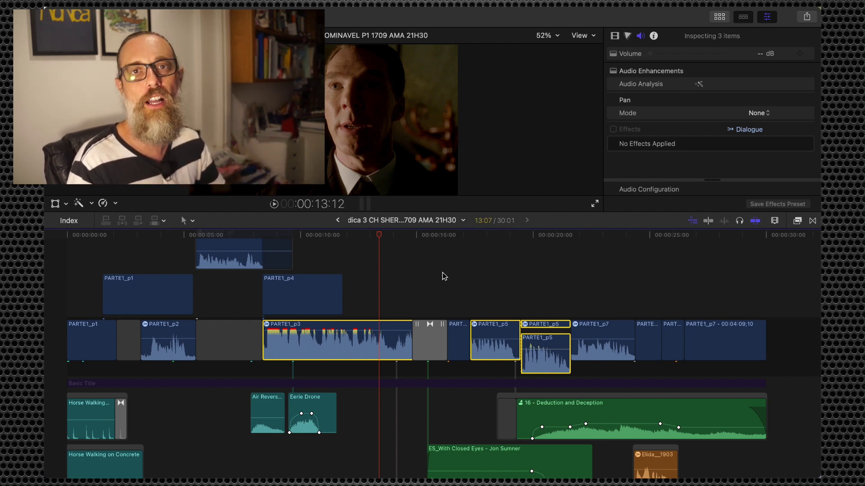
Step: Select only the PARTE1_p3 clip to check its volume, and display the Adjust Volume commands available for it
{"action": "left_click", "coordinate": [380, 280]}
{"action": "left_click", "coordinate": [368, 343]}
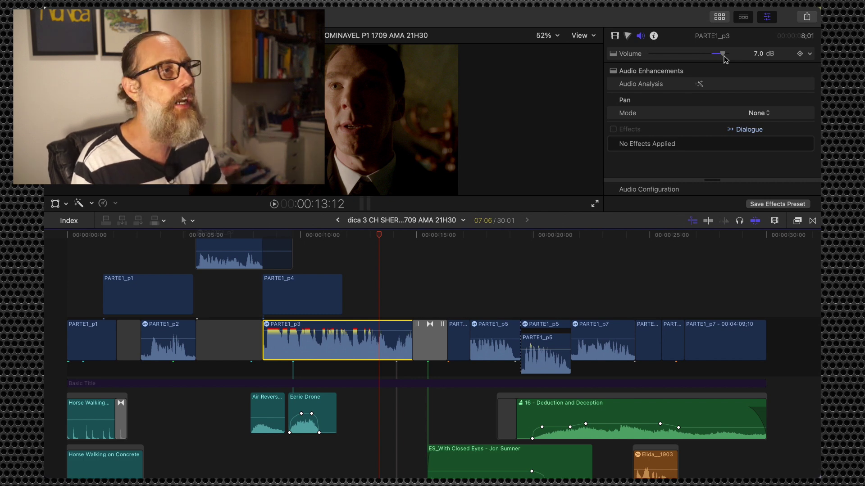
{"action": "left_click", "coordinate": [350, 2]}
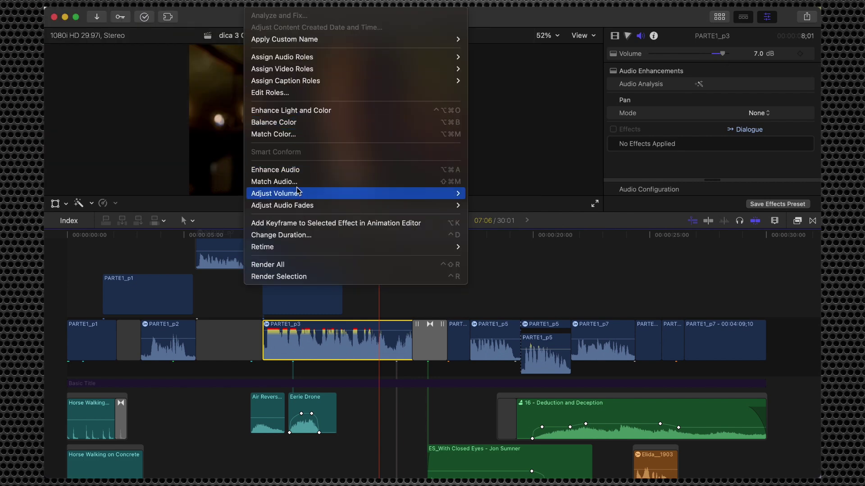
{"action": "mouse_move", "coordinate": [303, 193]}
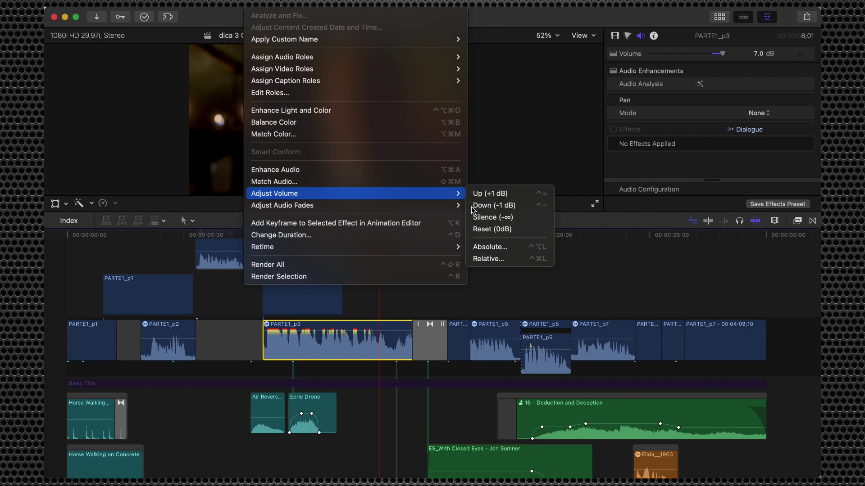